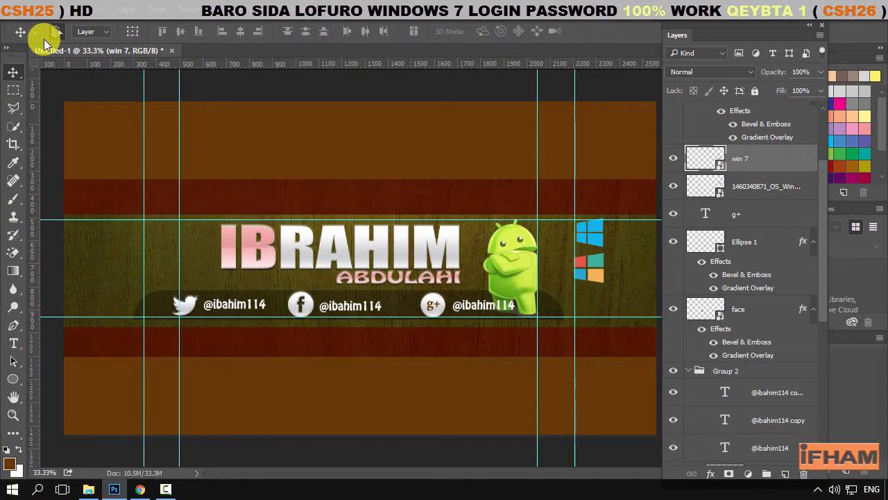
Open the recent file samsung design.psd and dismiss the prompt to create a new library from it
left_click(32, 11)
mouse_move(61, 93)
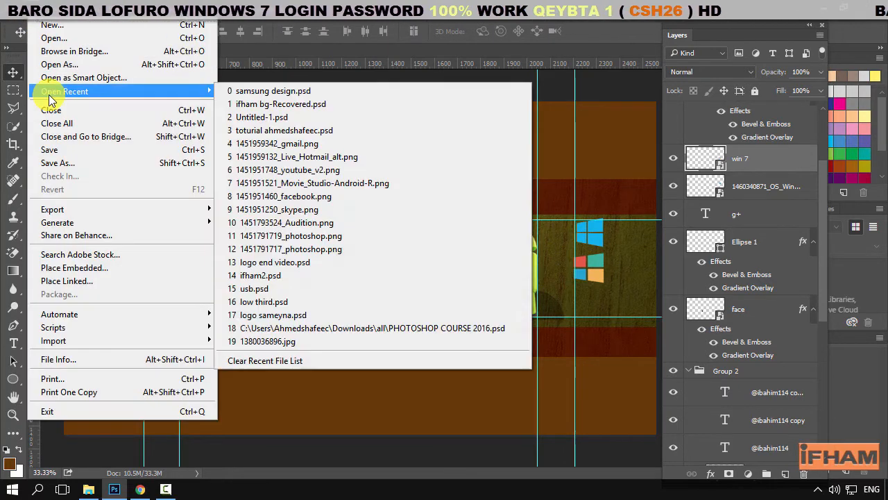
left_click(256, 92)
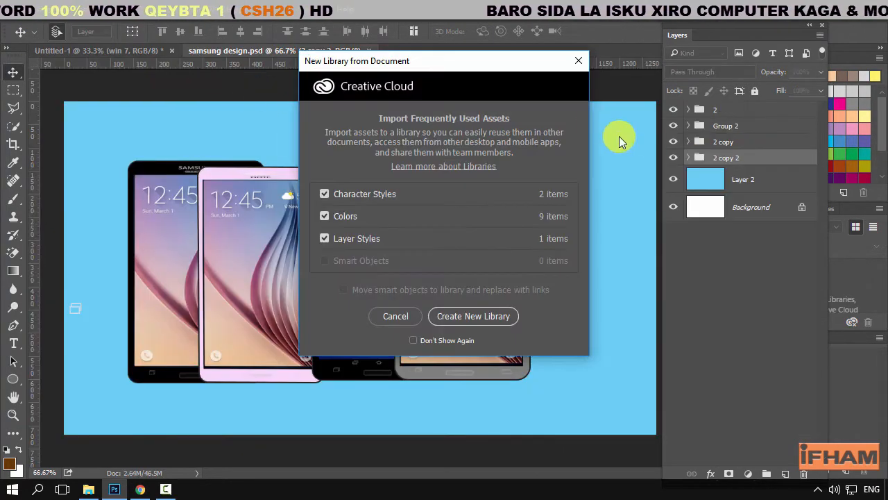
left_click(579, 60)
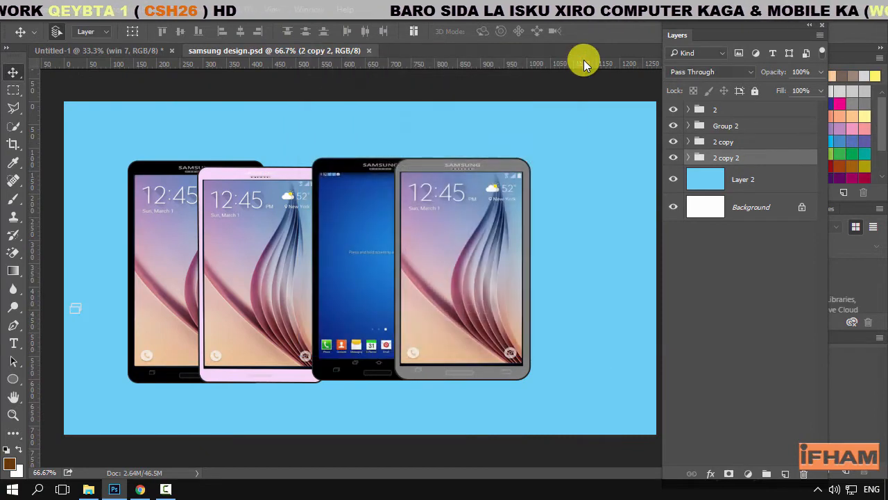
Set the Move tool's auto-select to Group and select the blue-screen phone's group, Group 2, leaving it collapsed
left_click(673, 160)
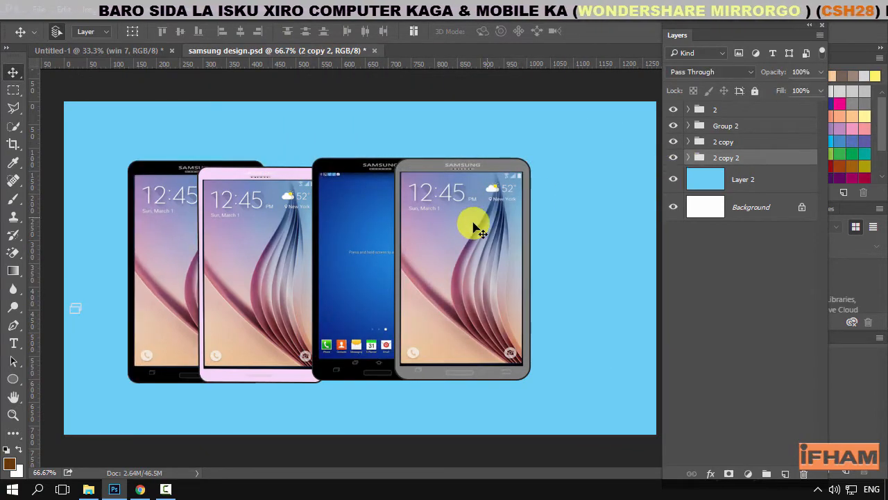
key("v")
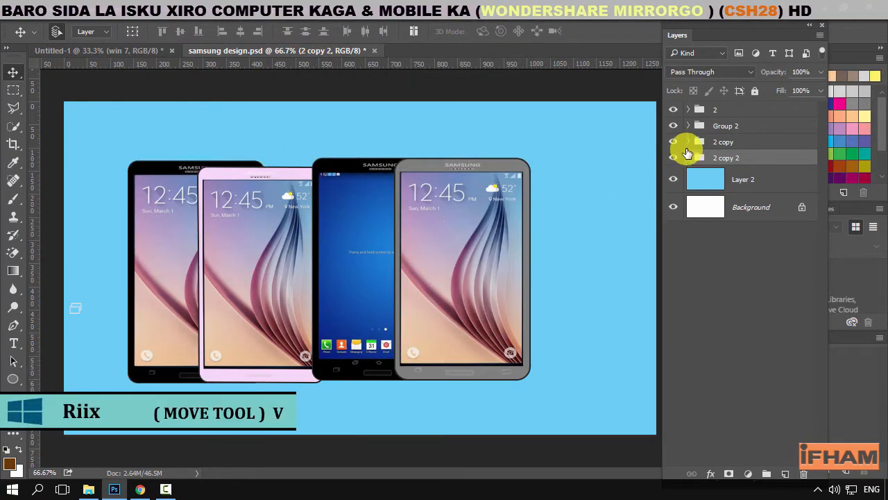
left_click(365, 240)
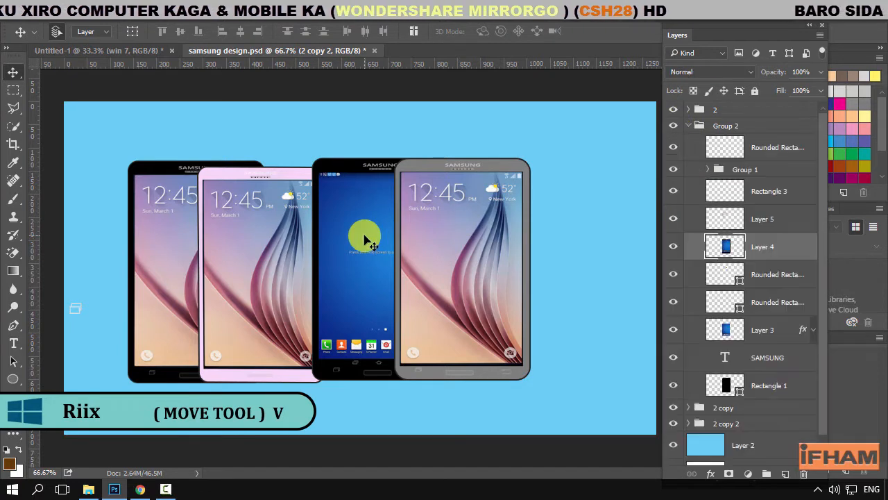
left_click(691, 129)
left_click(106, 32)
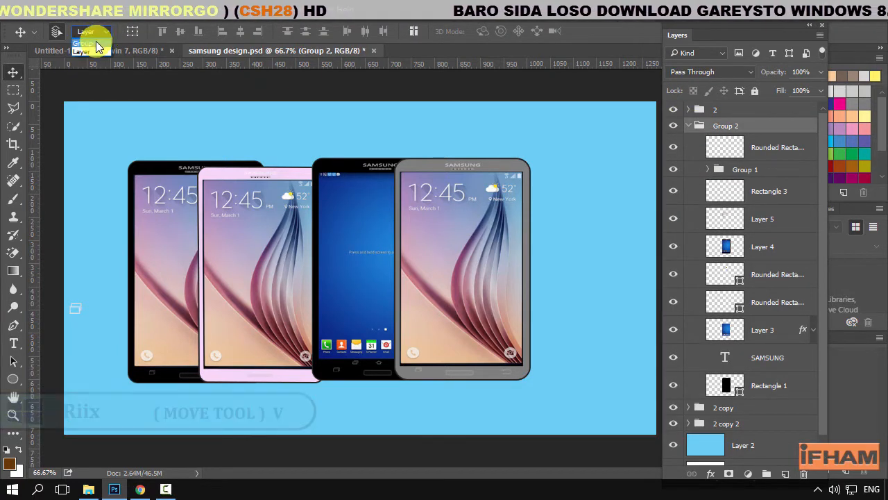
left_click(94, 43)
left_click(687, 126)
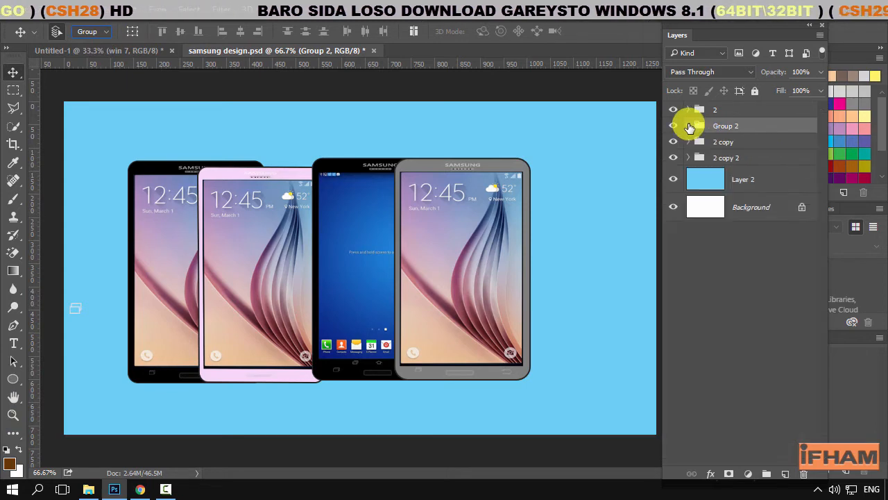
Copy the blue-screen phone group into the Untitled-1 banner, scale it to about 80%, and place it beside the large title
left_click_drag(360, 212, 161, 251)
key("ctrl+t")
left_click_drag(124, 209, 130, 220)
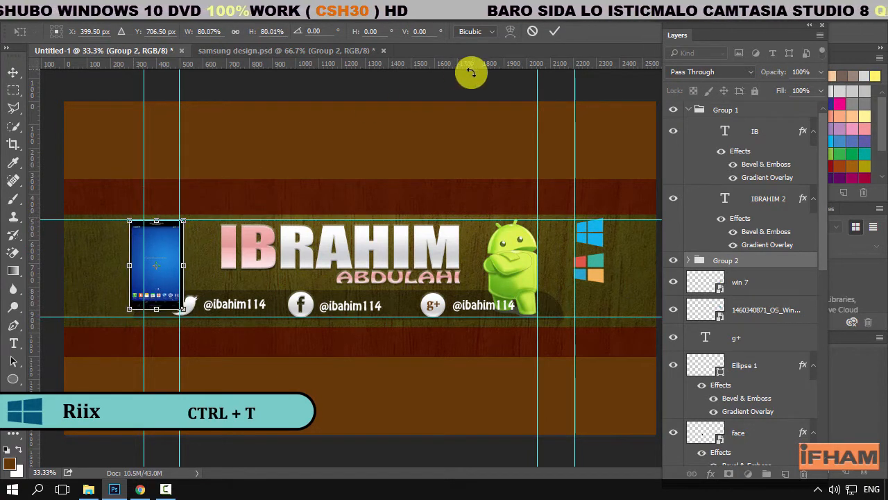
left_click(555, 31)
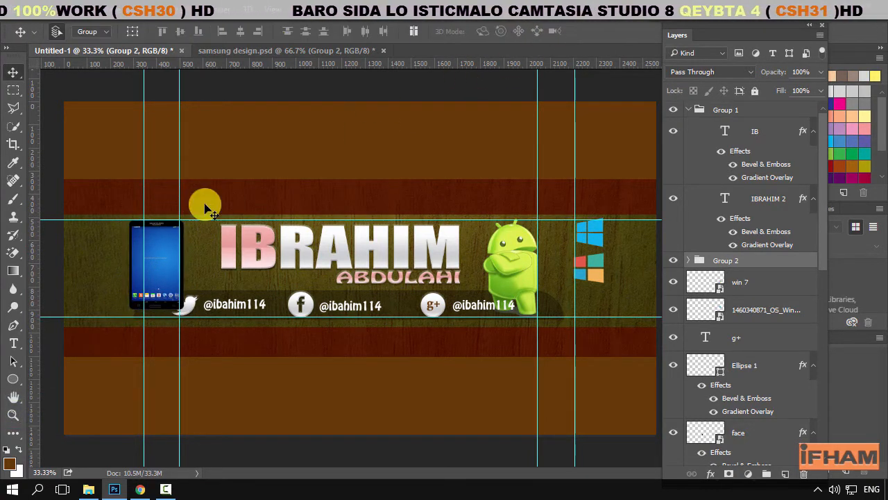
Move the blue-screen phone group down the layer stack to directly above the banner layer
left_click(688, 263)
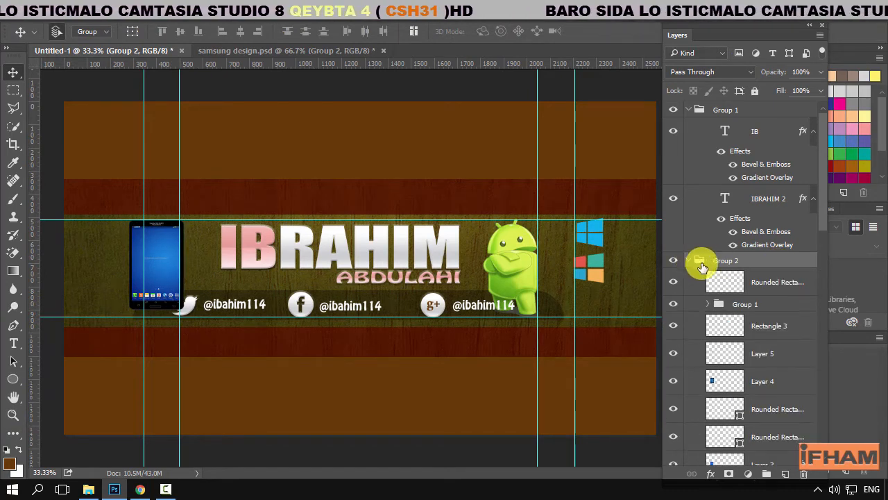
left_click(688, 262)
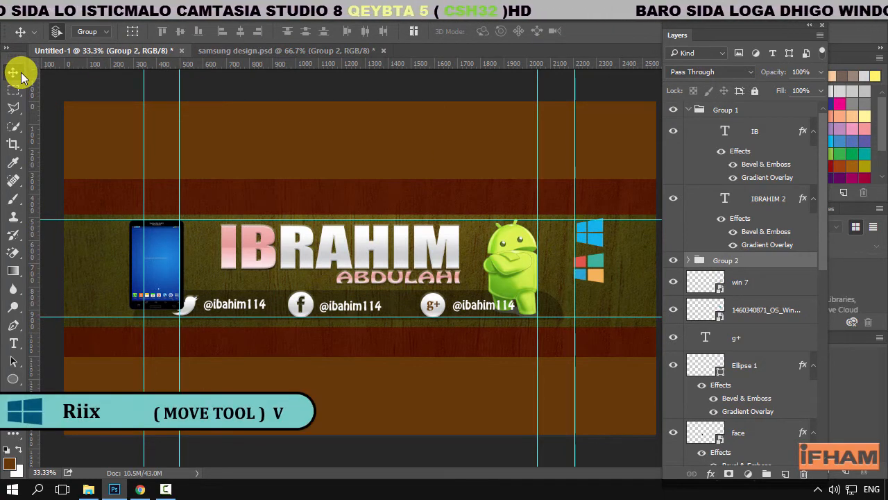
key("ctrl+bracketleft")
key("ctrl+bracketleft")
key("ctrl+bracketleft")
key("ctrl+bracketleft")
key("ctrl+bracketleft")
key("ctrl+bracketleft")
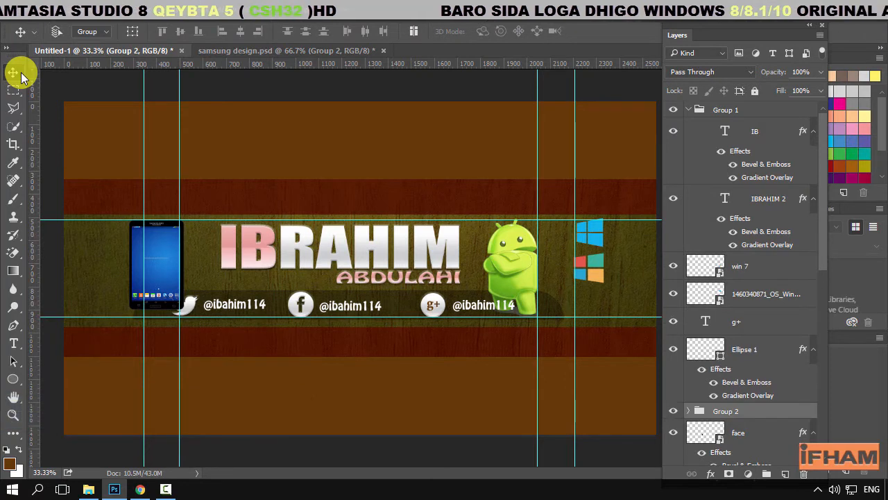
key("ctrl+bracketleft")
key("ctrl+bracketleft")
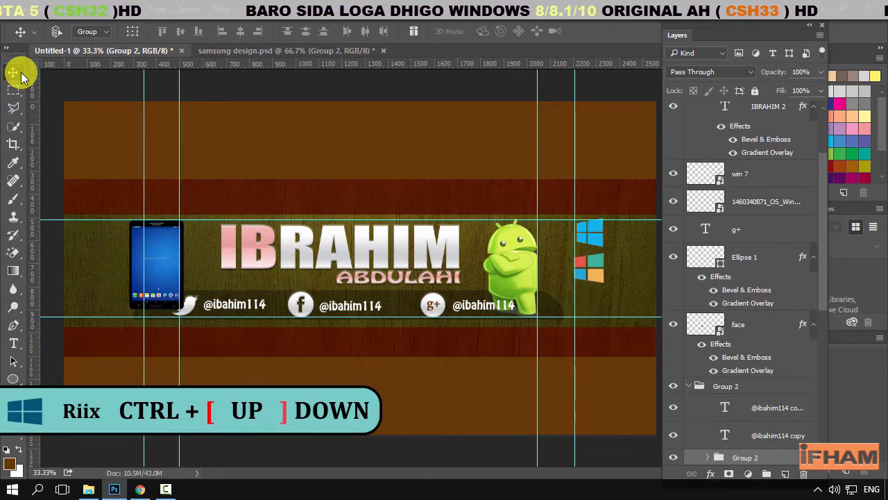
key("ctrl+bracketleft")
key("ctrl+bracketleft")
key("ctrl+bracketleft")
key("ctrl+bracketleft")
key("ctrl+bracketleft")
key("ctrl+bracketleft")
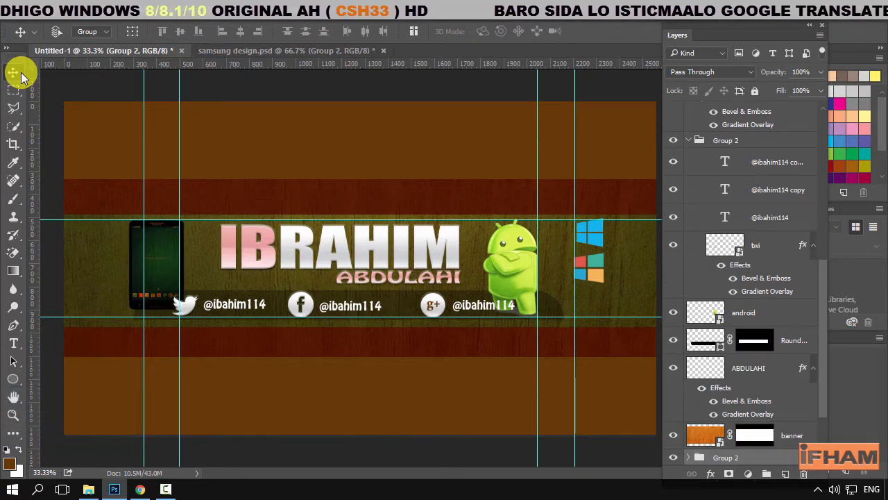
key("ctrl+bracketright")
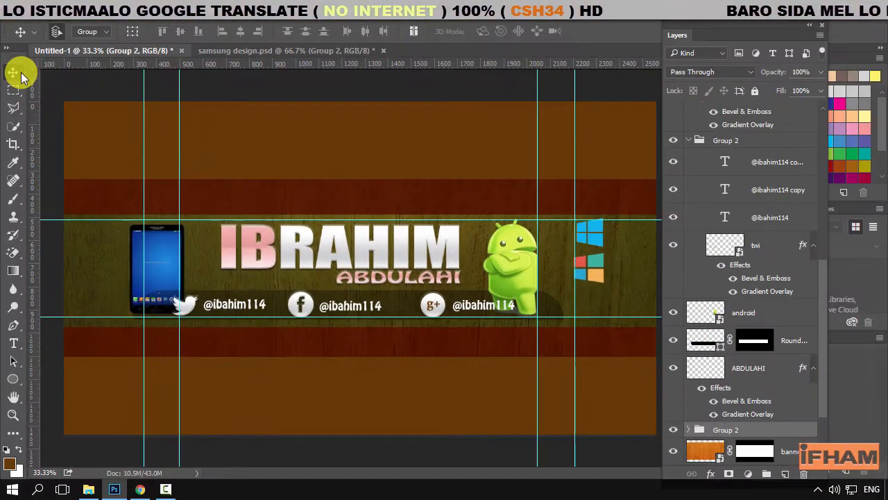
Nudge the blue-screen phone group slightly to the right on the banner
key("Right")
key("Right")
key("Right")
key("Right")
key("Right")
key("Right")
key("Right")
key("Right")
key("Right")
key("Right")
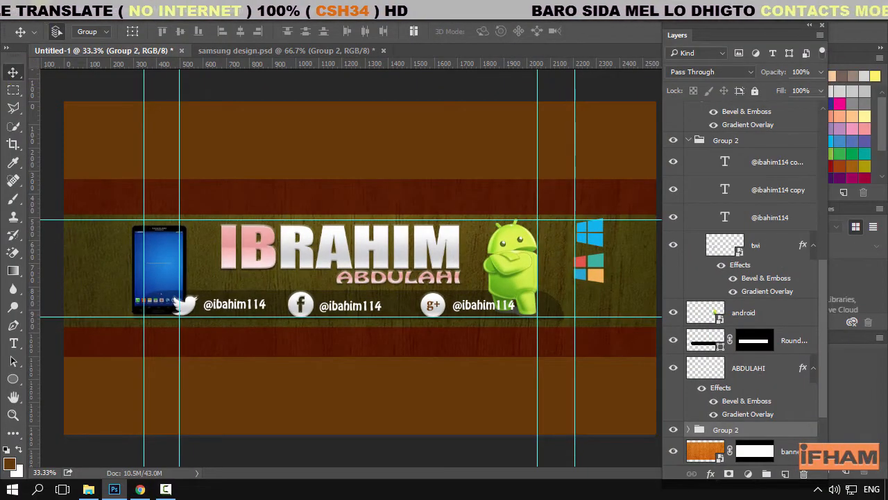
Copy the grey phone's group, 2, from samsung design.psd into the Untitled-1 banner over the blue-screen phone
left_click(280, 51)
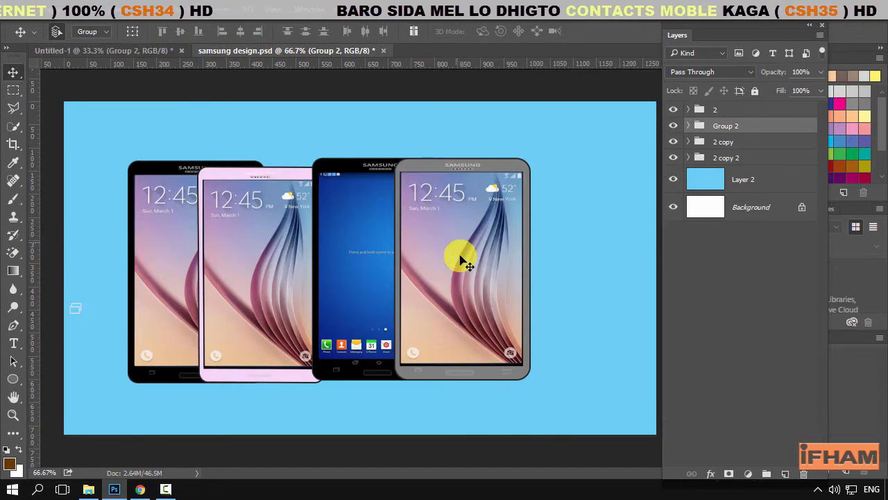
left_click(485, 252)
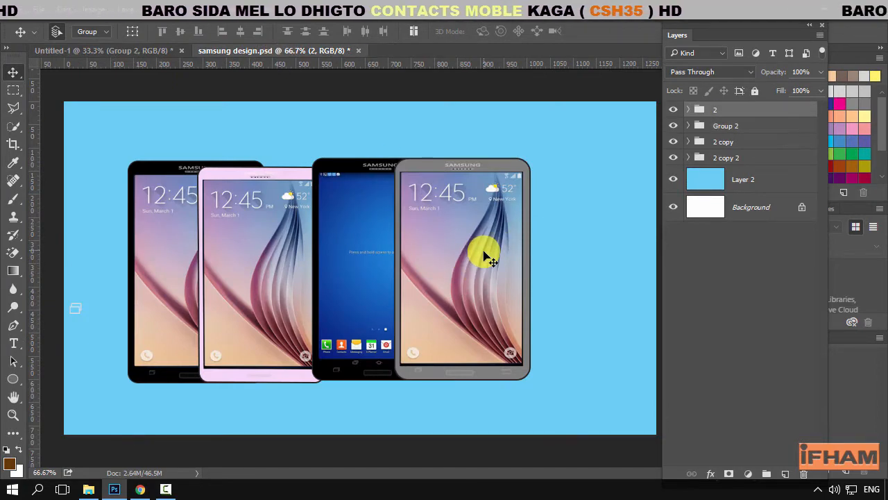
left_click_drag(490, 258, 170, 273)
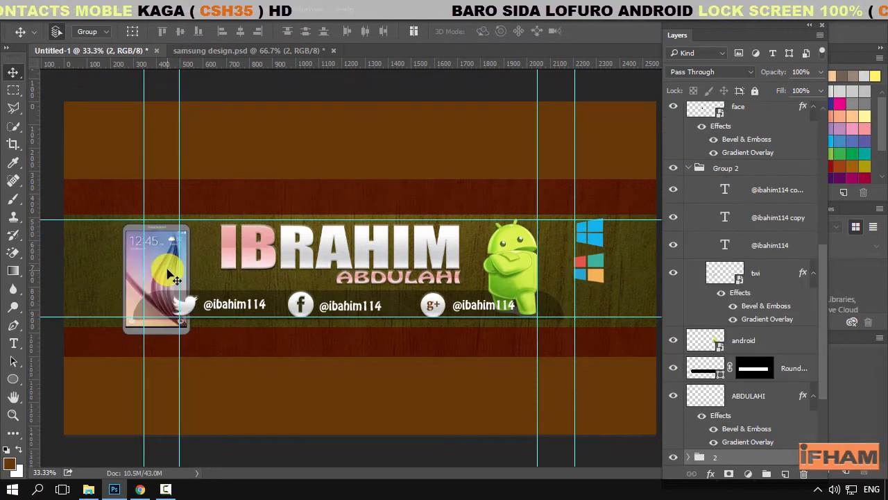
Scale the grey phone down to about the blue phone's height and position it overlapping that phone's right side
key("ctrl+t")
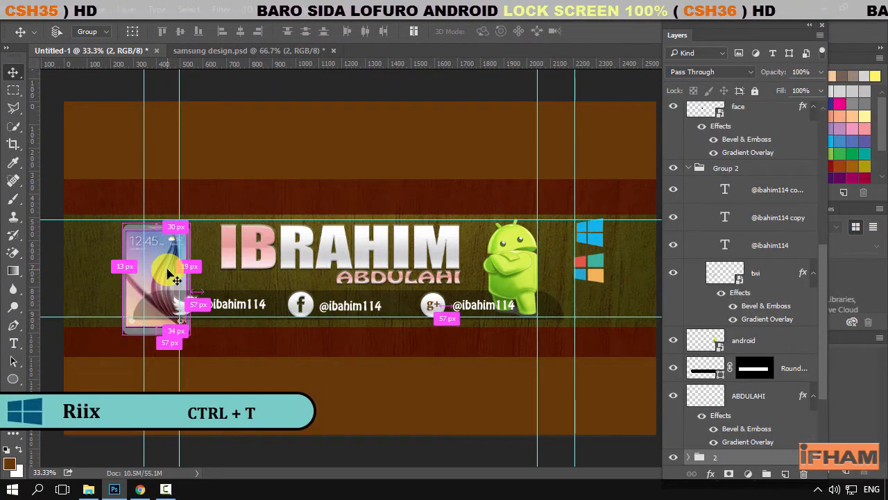
left_click_drag(133, 227, 147, 241)
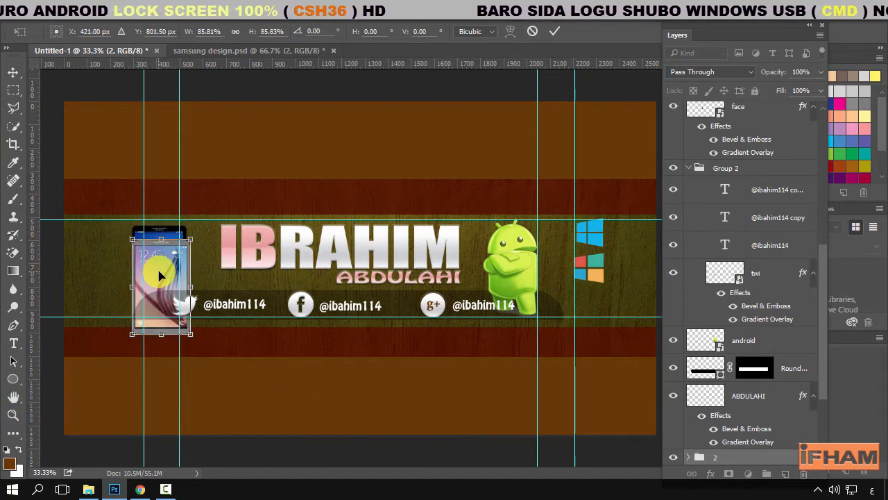
left_click_drag(174, 268, 182, 227)
left_click_drag(211, 272, 204, 273)
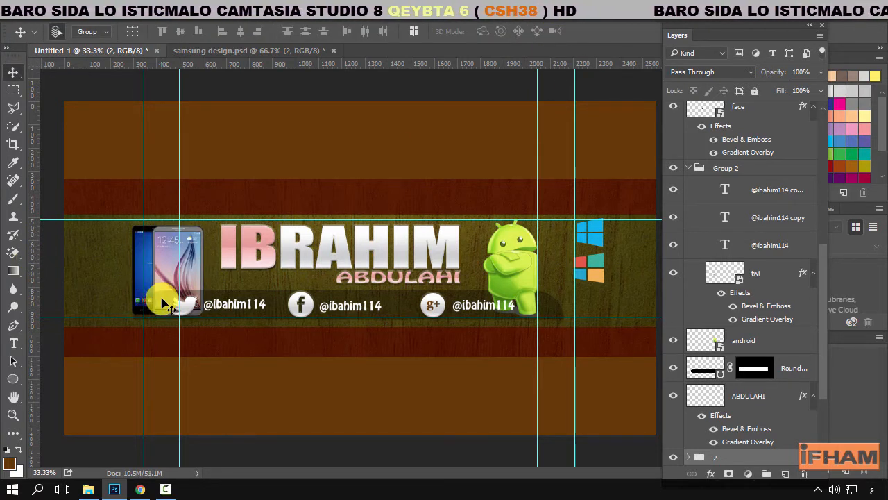
left_click_drag(169, 266, 175, 255)
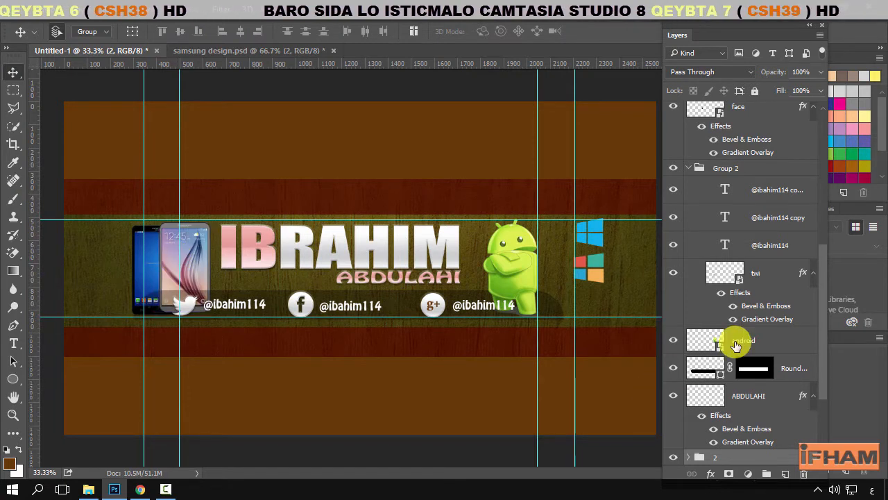
Nudge the blue-screen phone group slightly right toward the grey phone and move the Layers panel farther off the canvas
left_click(688, 169)
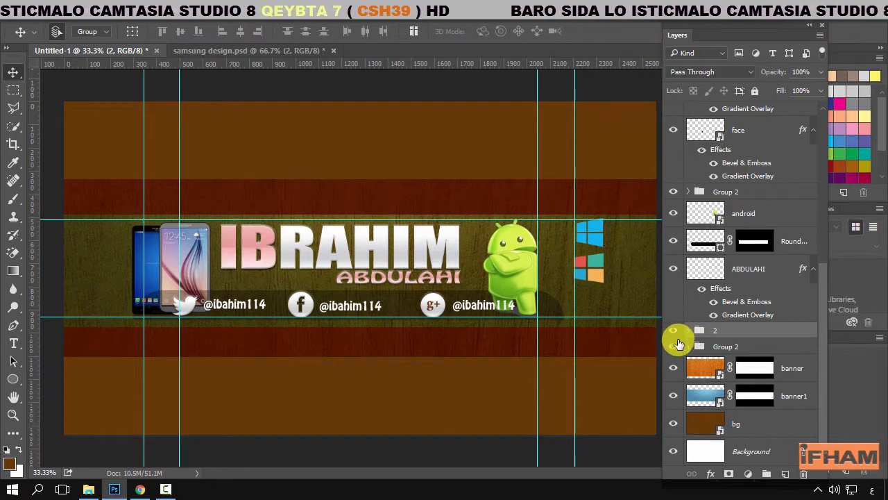
left_click(722, 347)
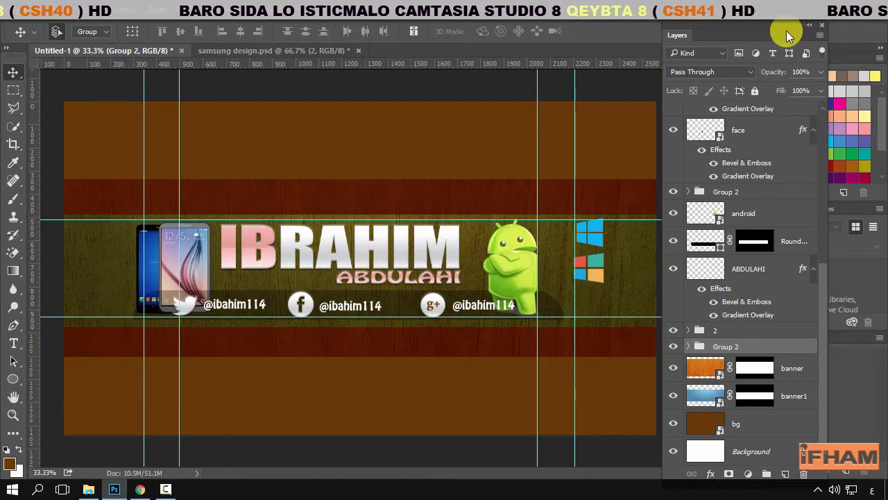
left_click_drag(789, 28, 829, 29)
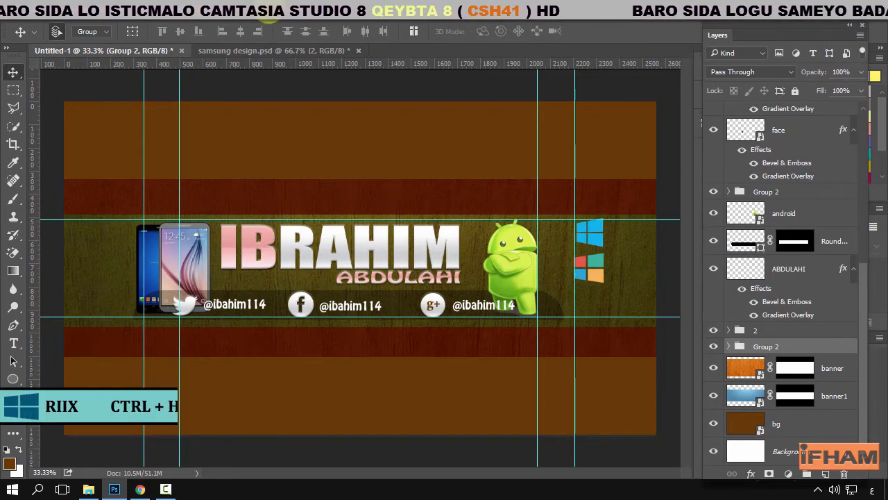
Preview the banner with the guides and rulers hidden, and turn both back on
left_click(276, 11)
left_click(291, 262)
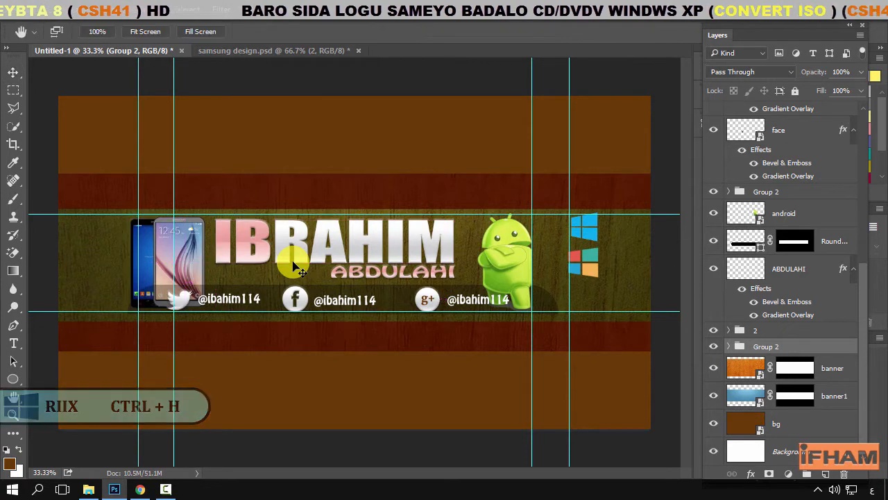
key("h")
key("ctrl+h")
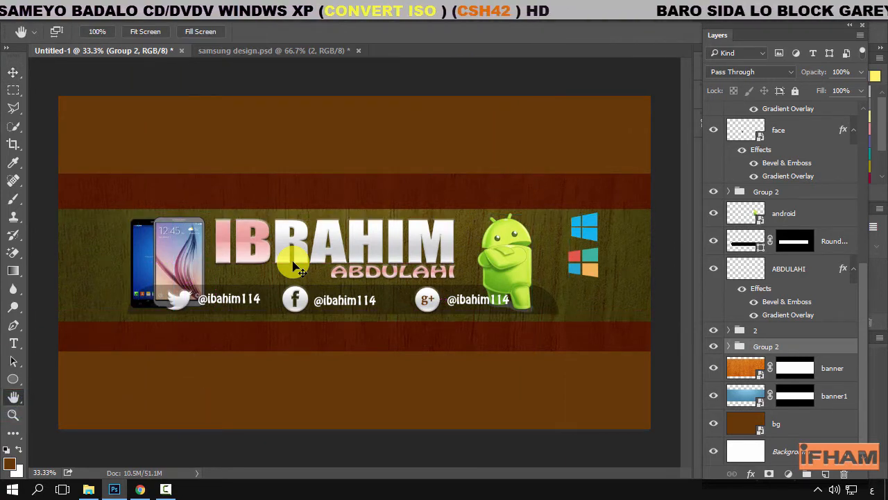
key("ctrl+r")
key("v")
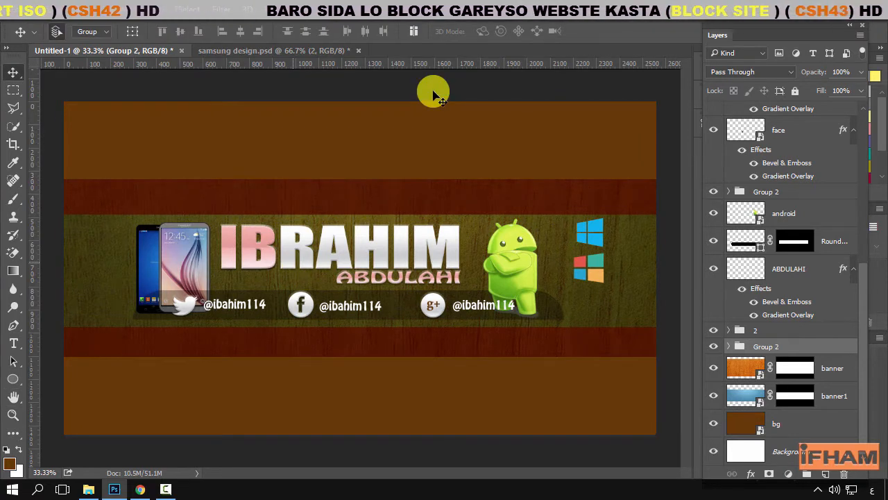
key("ctrl+h")
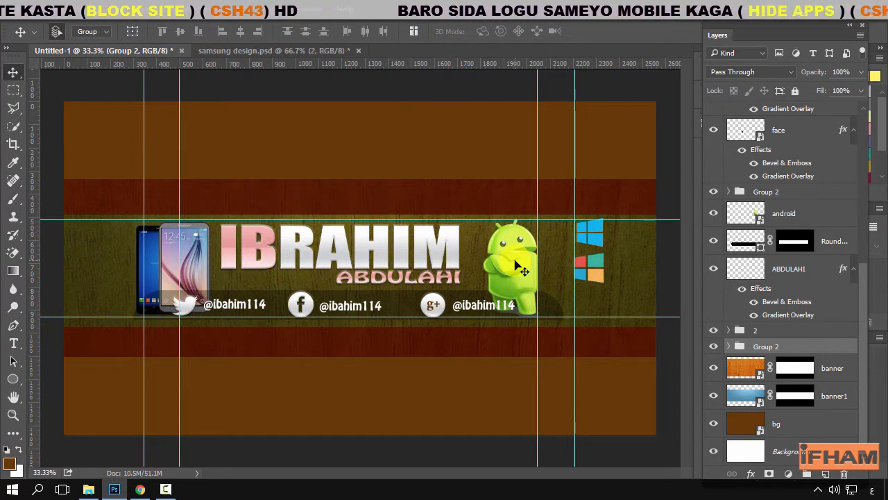
Move the android layer down the stack to sit below the small subtitle layer and above group 2
left_click(782, 223)
key("ctrl+bracketleft")
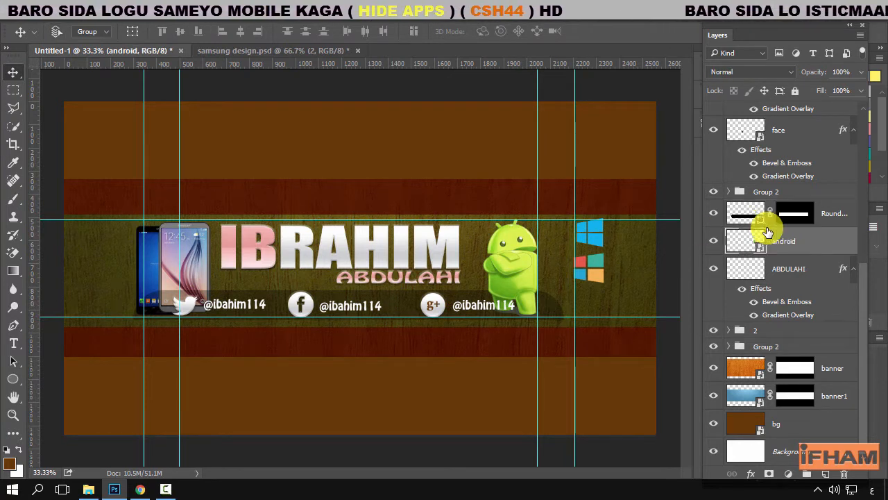
key("ctrl+bracketleft")
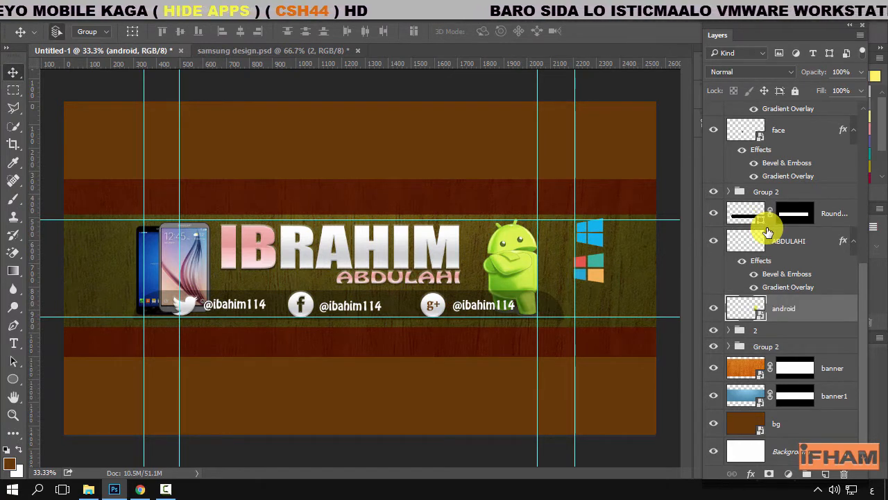
Group the g+ text layer with the Ellipse 1 layer that forms its round icon
left_click(434, 314)
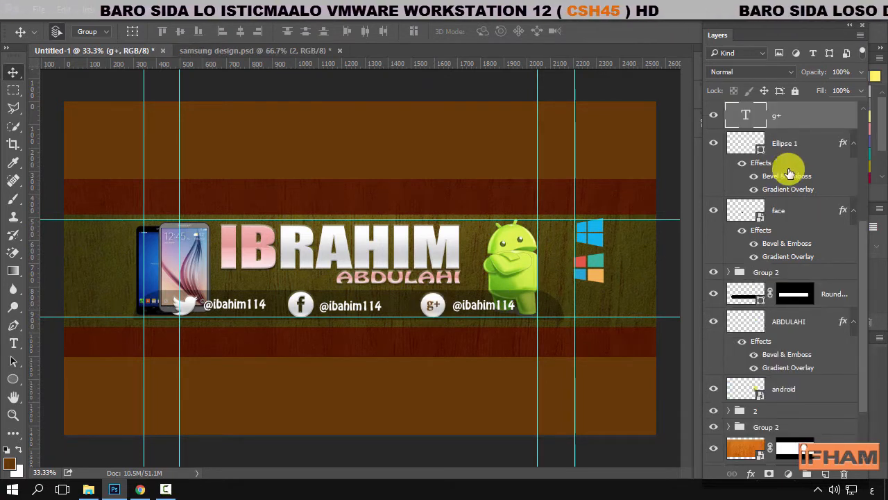
left_click(797, 150, "ctrl")
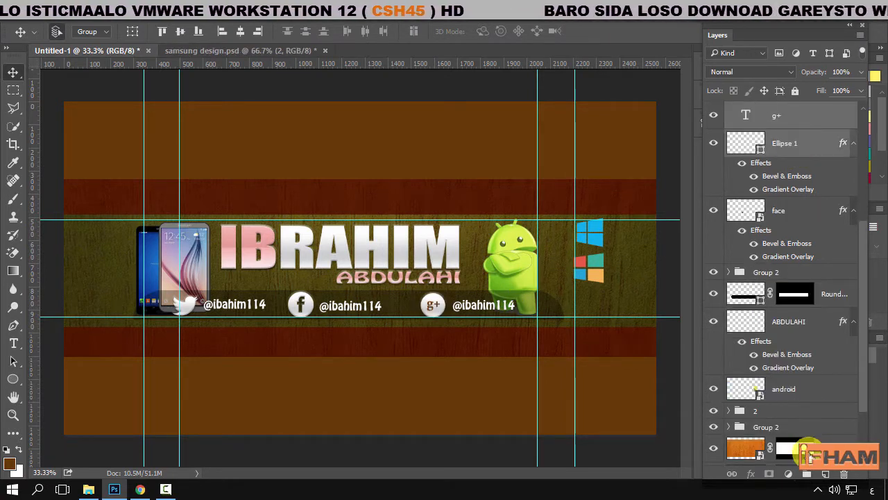
left_click(810, 478)
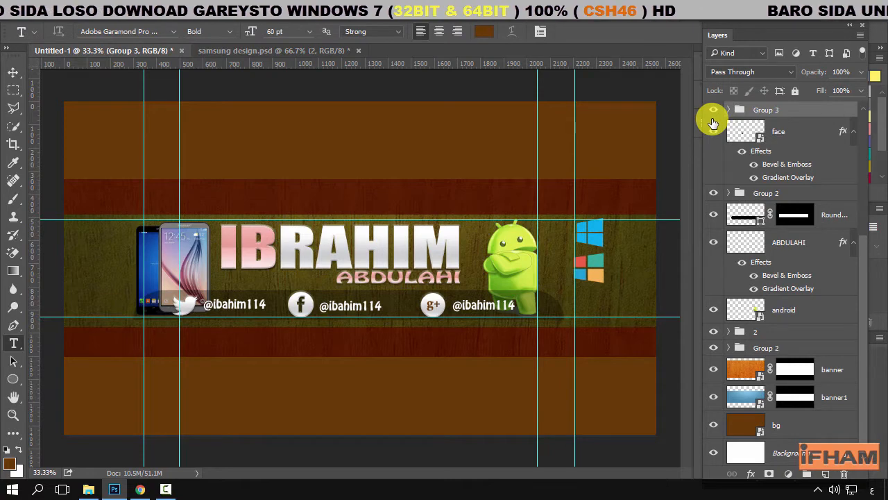
Scale the Google+ icon group down slightly with Free Transform and apply the transformation
left_click(57, 18)
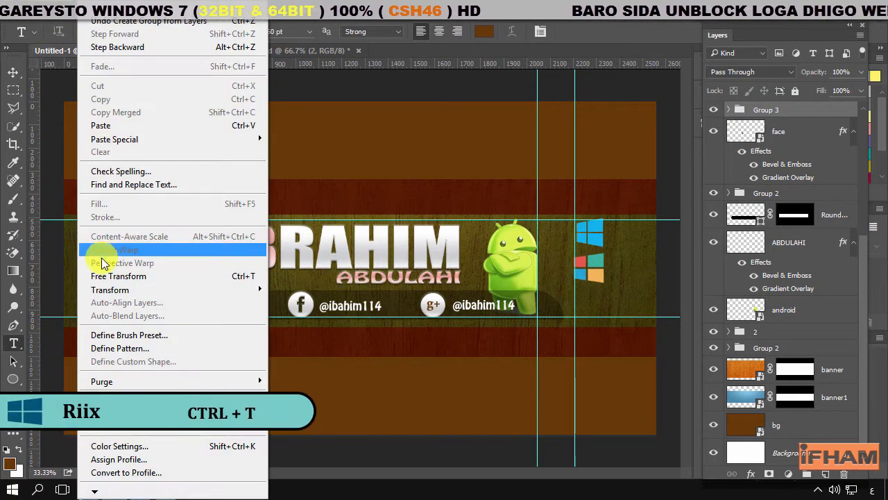
left_click(132, 273)
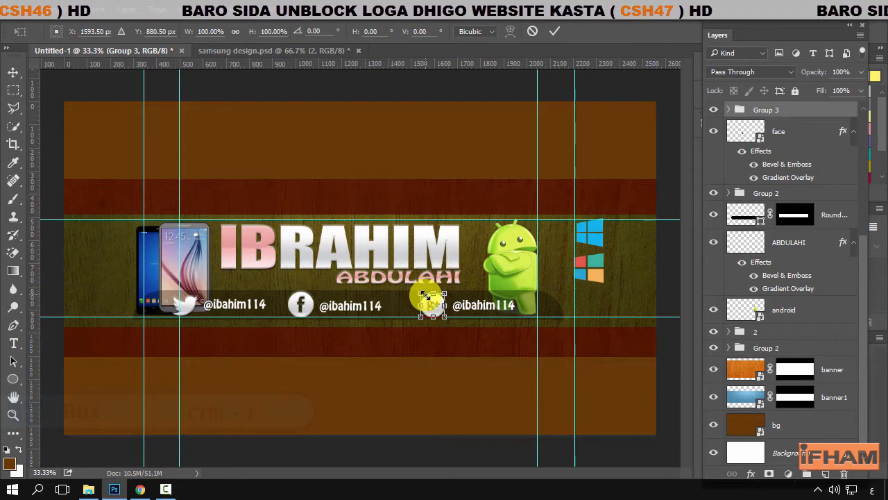
left_click_drag(427, 296, 429, 298)
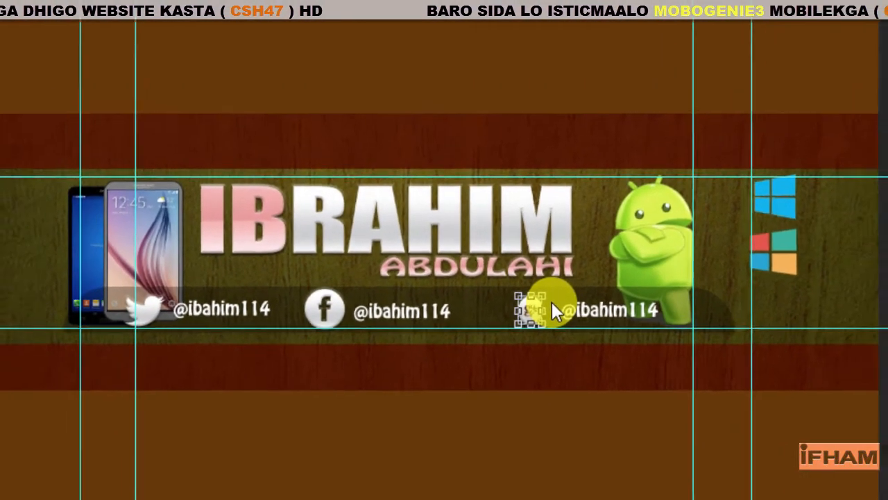
key("ctrl+plus")
key("v")
left_click(678, 148)
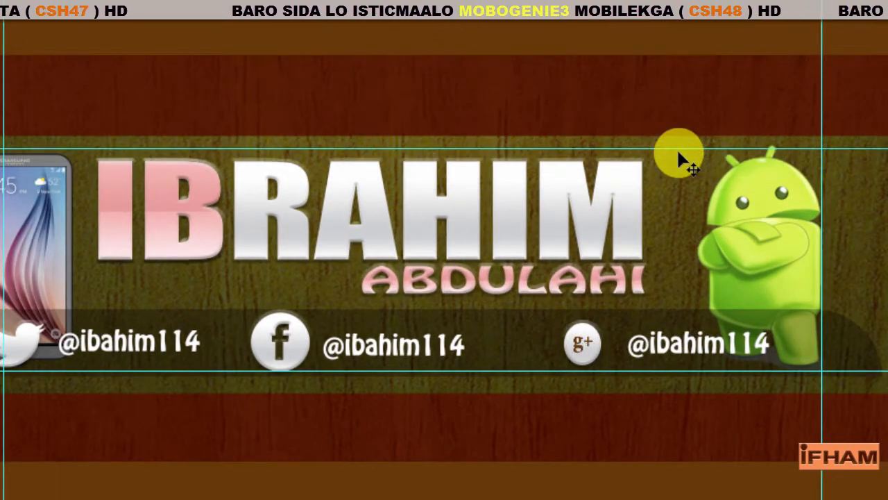
key("ctrl+t")
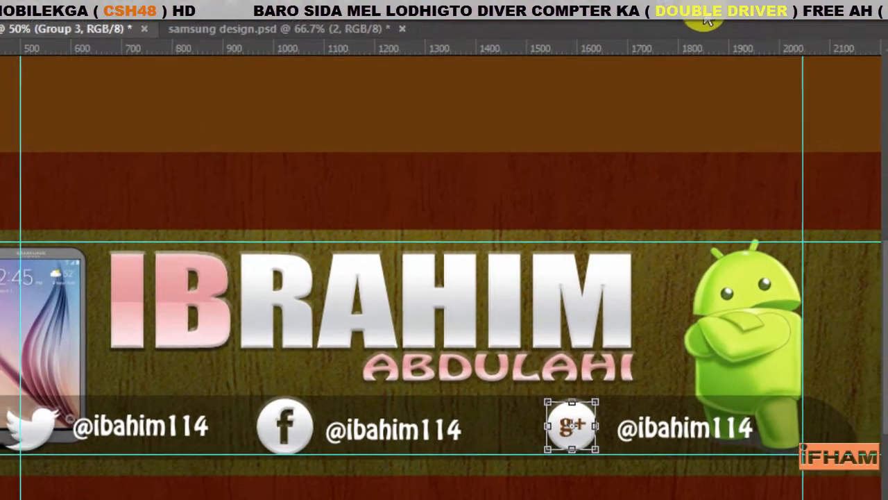
left_click(699, 38)
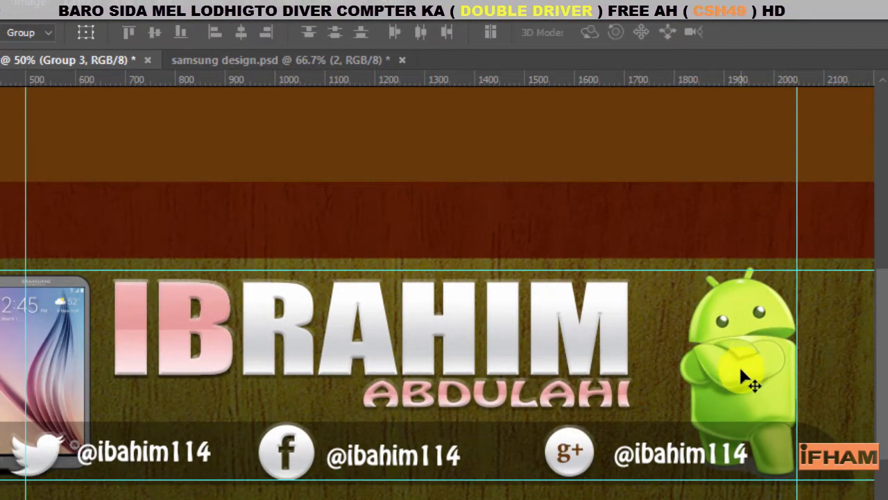
Check which banner elements Group 3 and the upper Group 2 contain by briefly hiding and showing each
key("ctrl")
left_click_drag(326, 460, 309, 464)
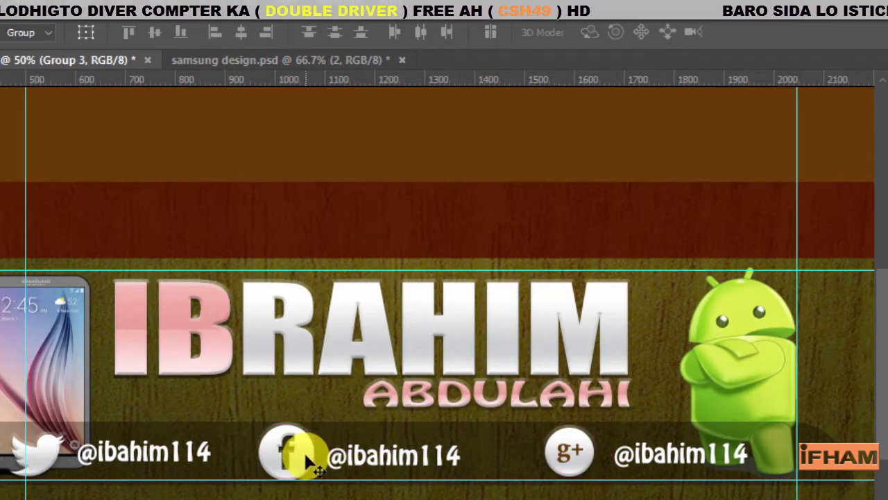
key("ctrl")
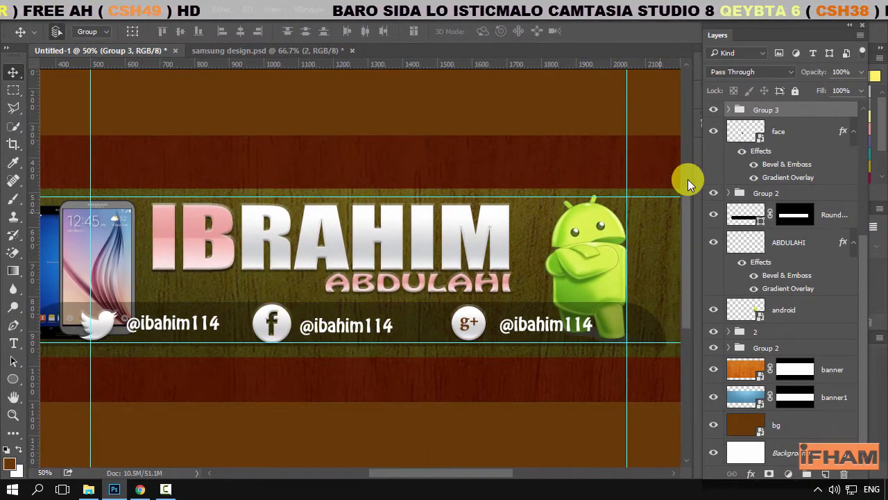
left_click(718, 111)
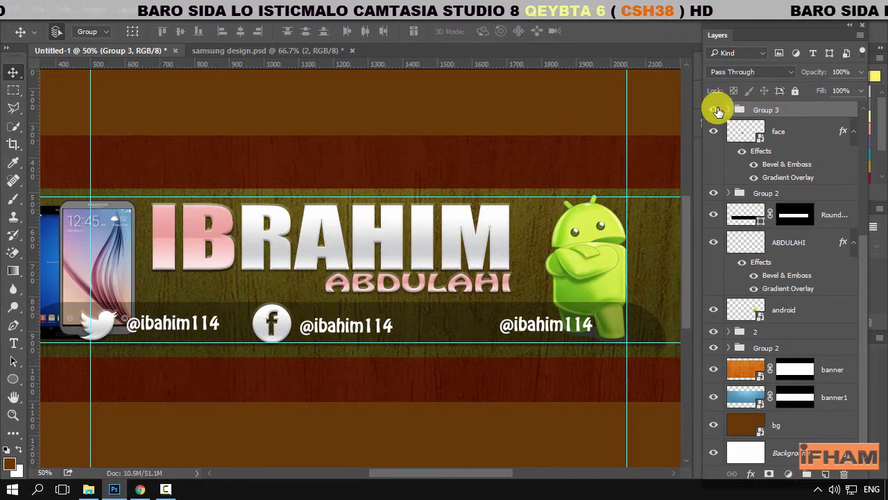
left_click(717, 110)
left_click(715, 193)
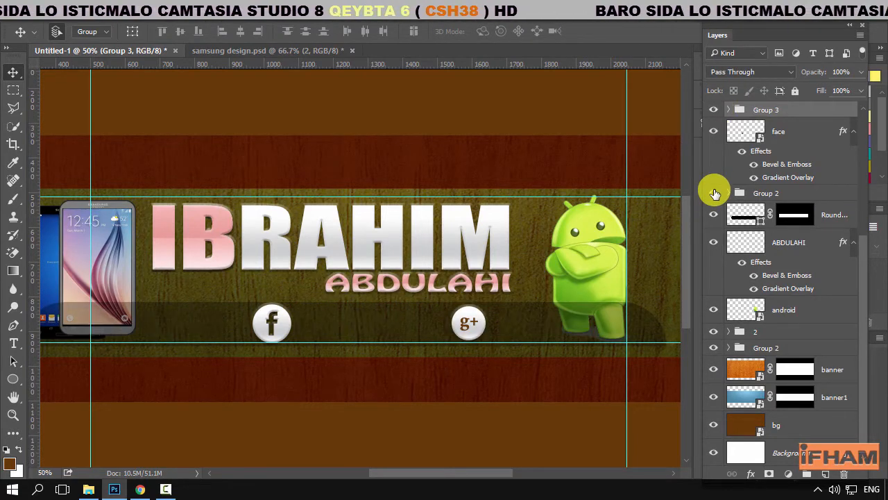
left_click(714, 193)
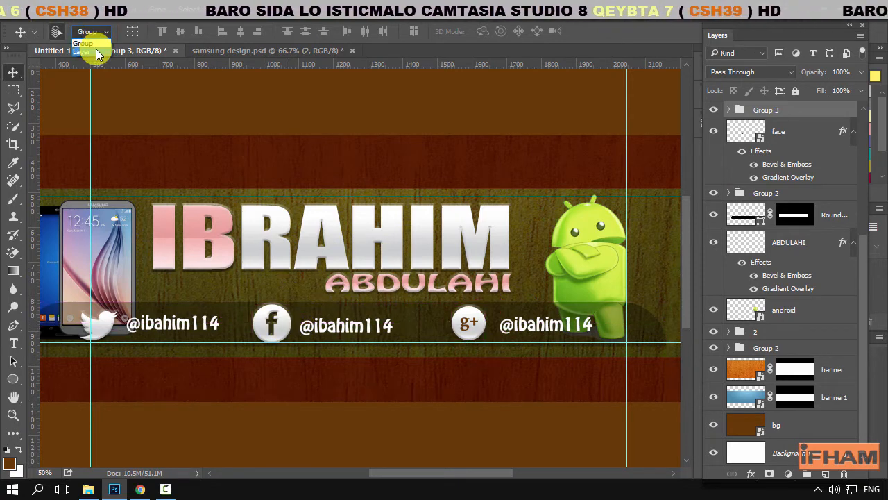
Set the Move tool's auto-select to Layer and scale the Facebook icon down to about three quarters of its size
left_click(280, 329)
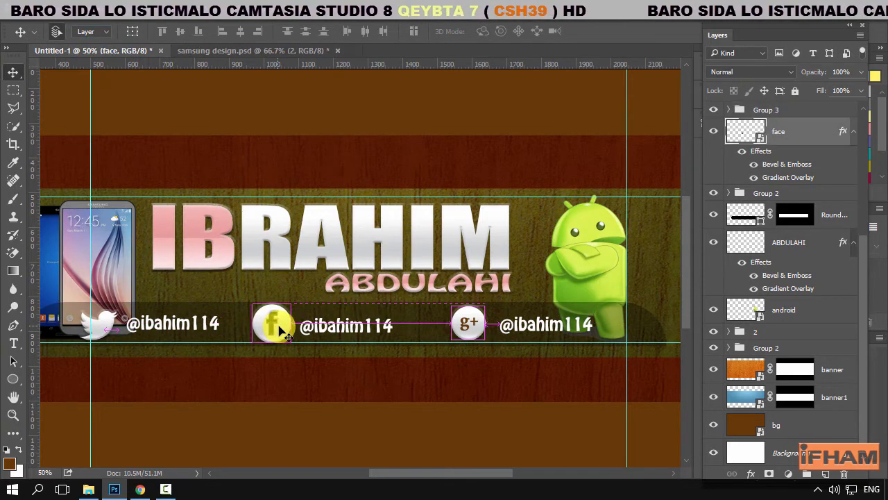
key("ctrl+t")
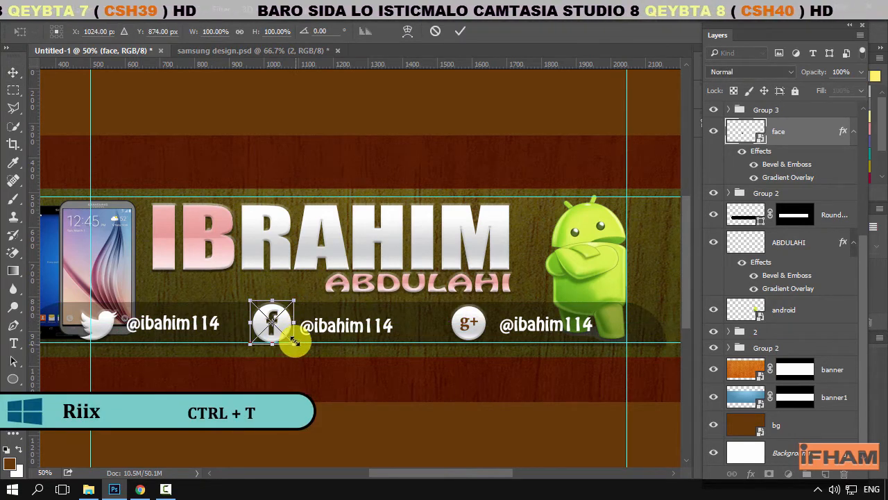
left_click_drag(295, 340, 291, 338)
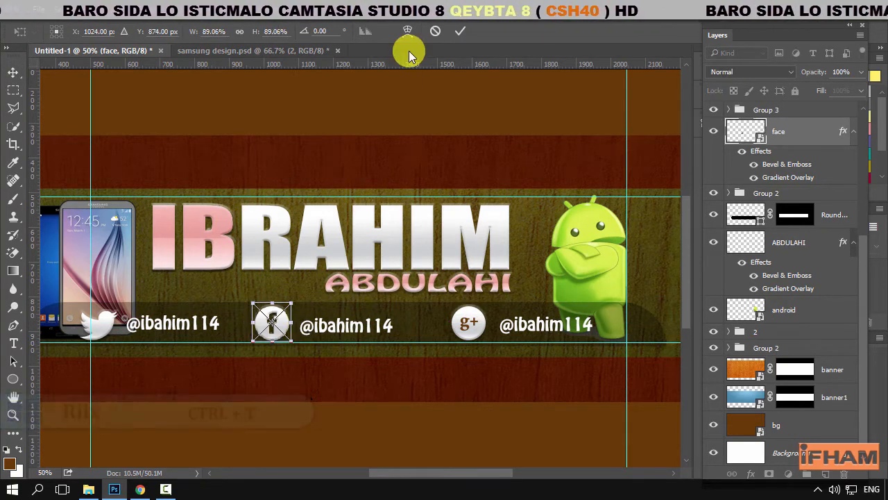
key("Return")
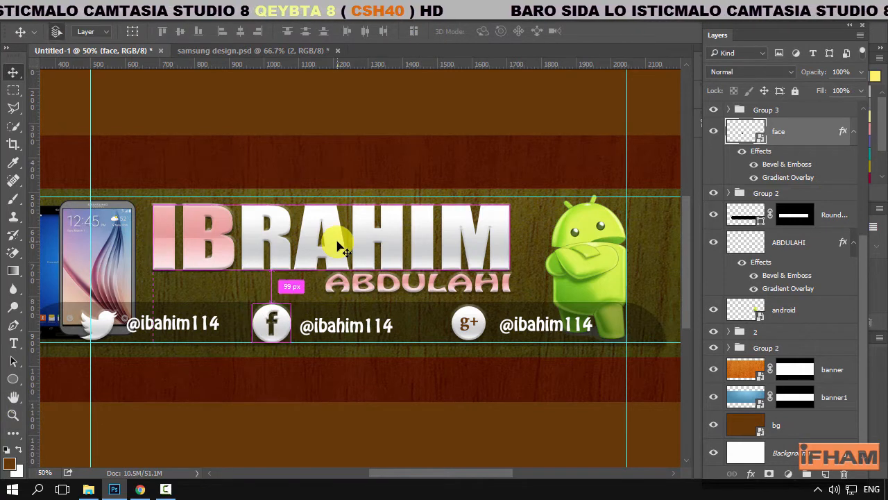
key("ctrl+t")
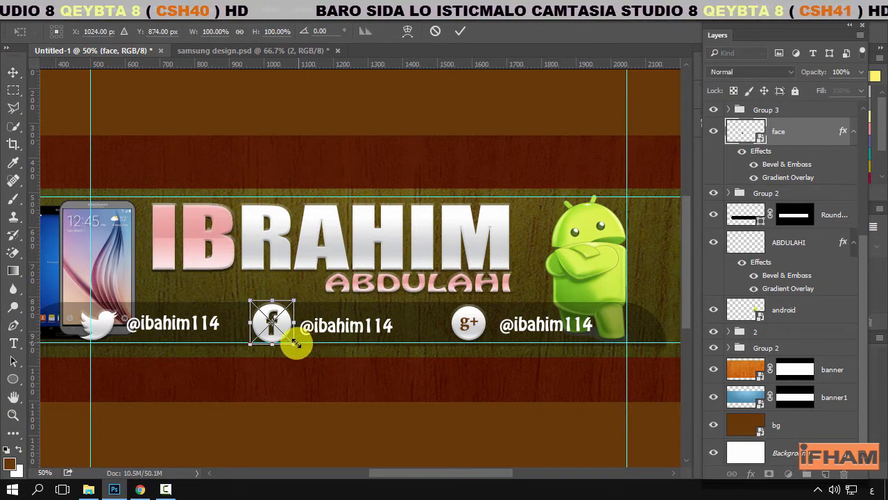
left_click_drag(295, 341, 289, 338)
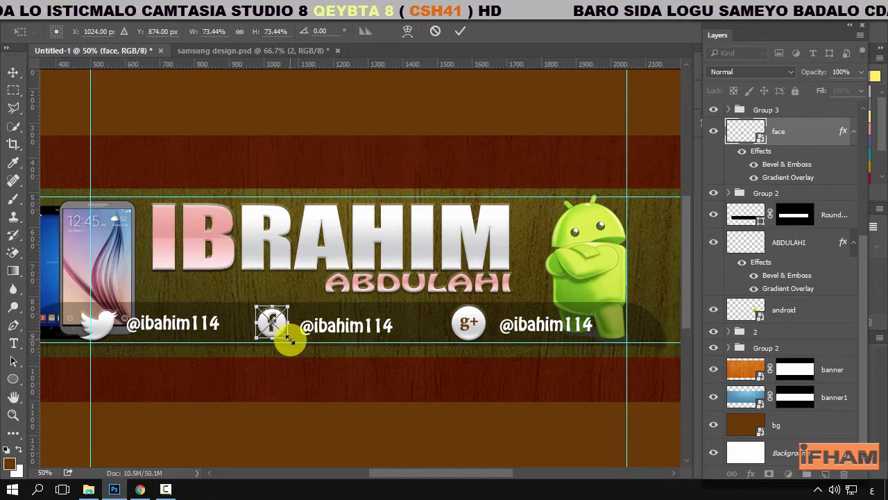
mouse_move(291, 338)
left_mouse_down()
mouse_move(297, 331)
mouse_move(290, 341)
left_mouse_up()
left_click(458, 32)
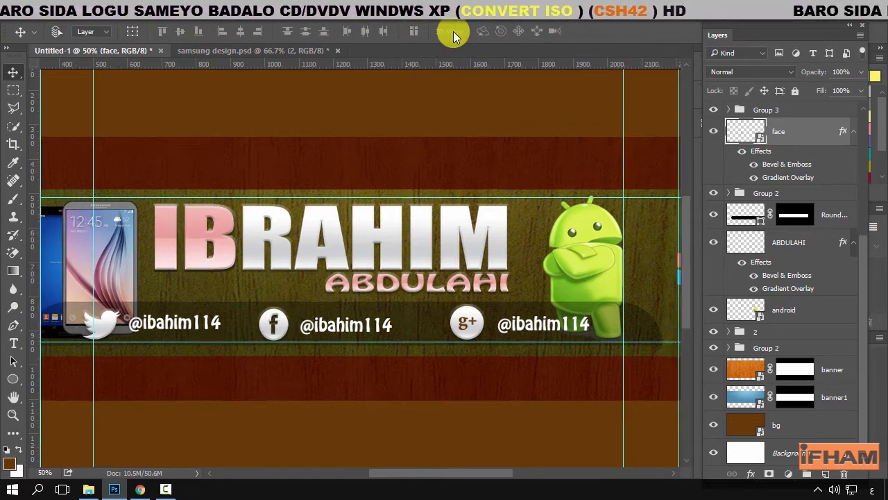
Scale the Google+ icon group down to about 90% so it matches the Facebook icon
key("ctrl+minus")
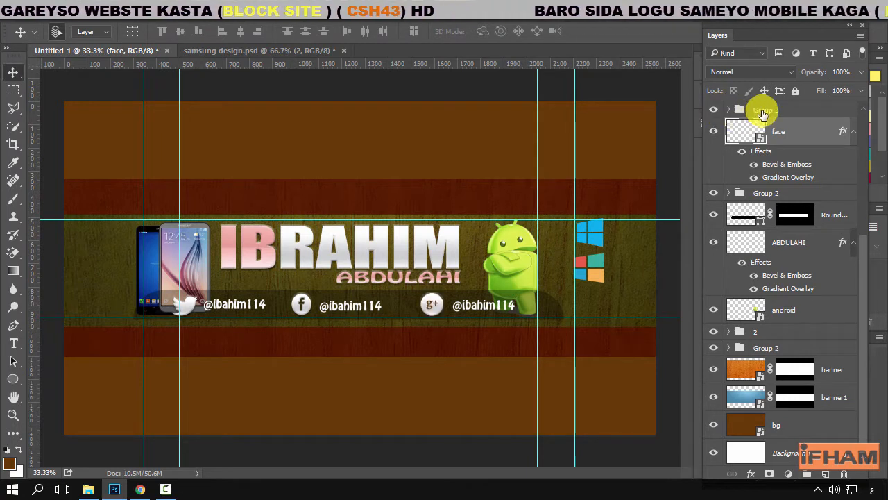
left_click(739, 116)
key("ctrl+t")
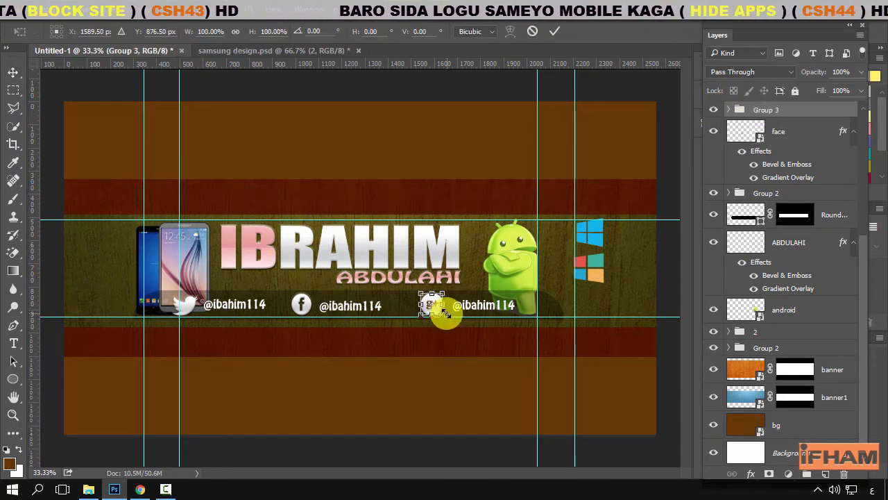
left_click_drag(442, 311, 439, 313)
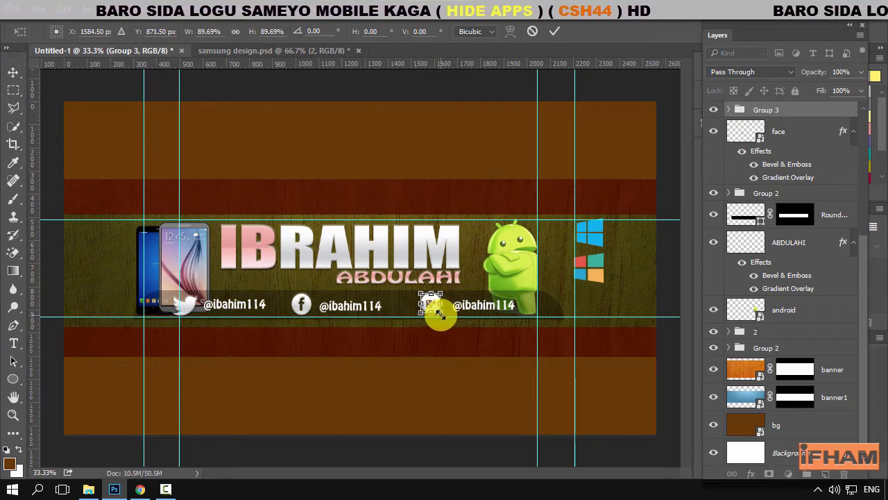
left_click(551, 32)
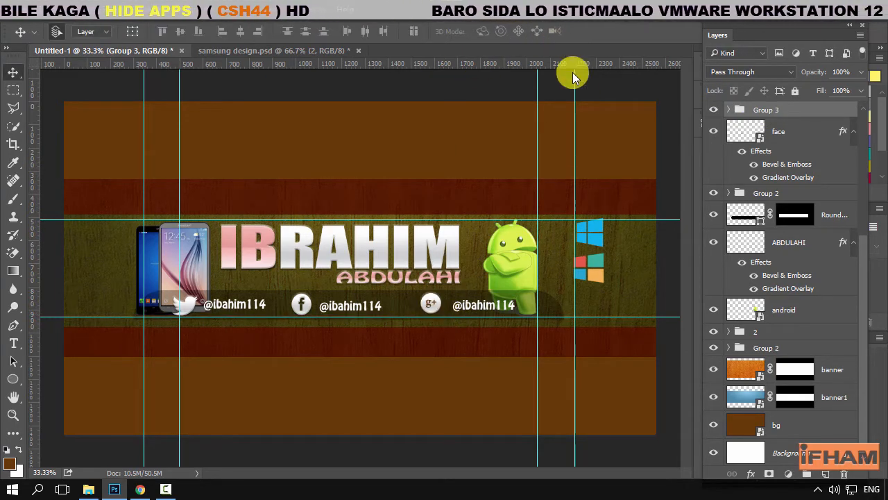
Remove the @ sign from the account handles beside the Google+ and Facebook icons
key("ctrl+plus")
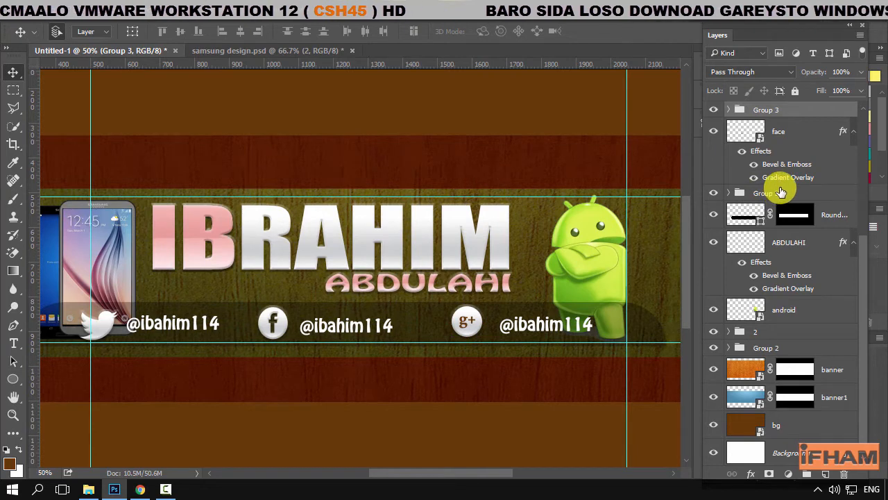
left_click(541, 326)
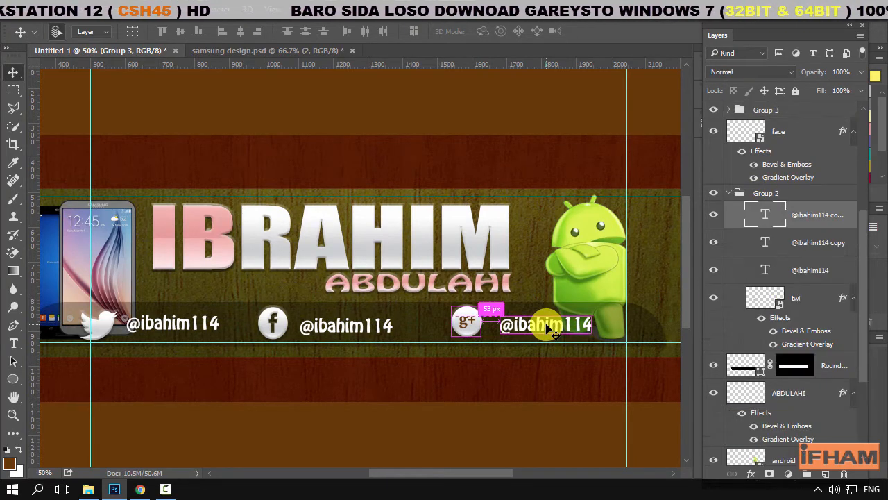
double_click(765, 215)
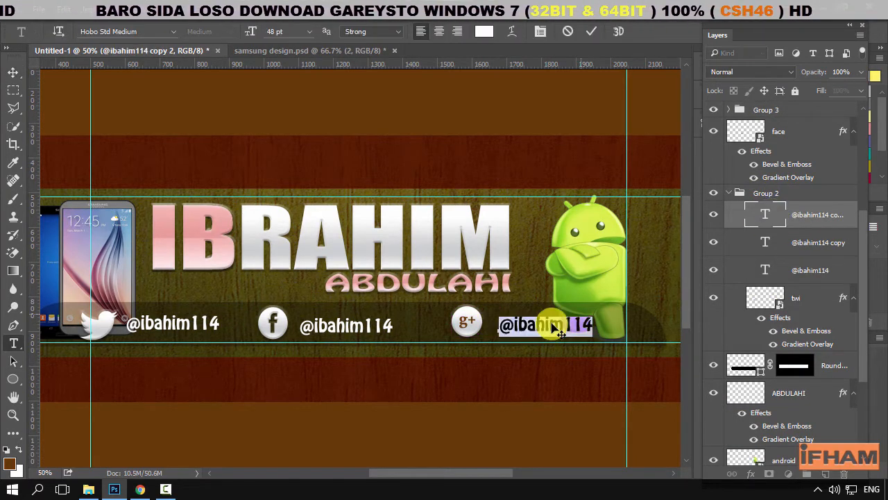
left_click(512, 324)
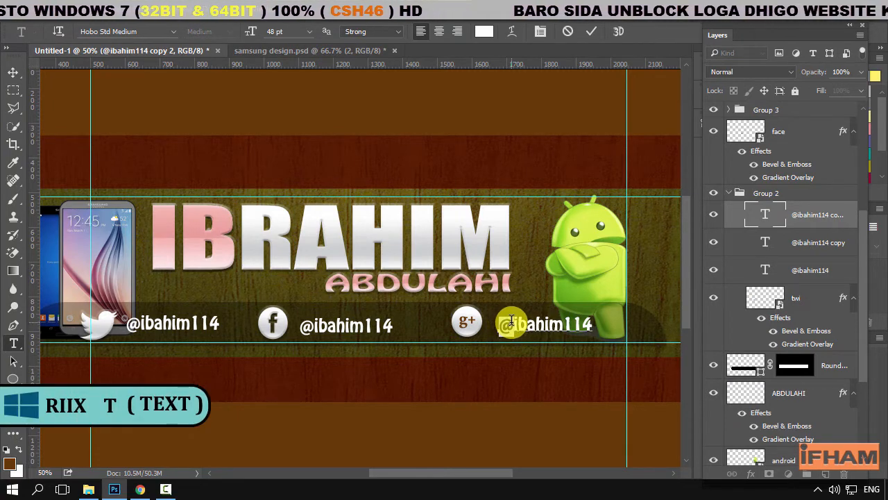
key("BackSpace")
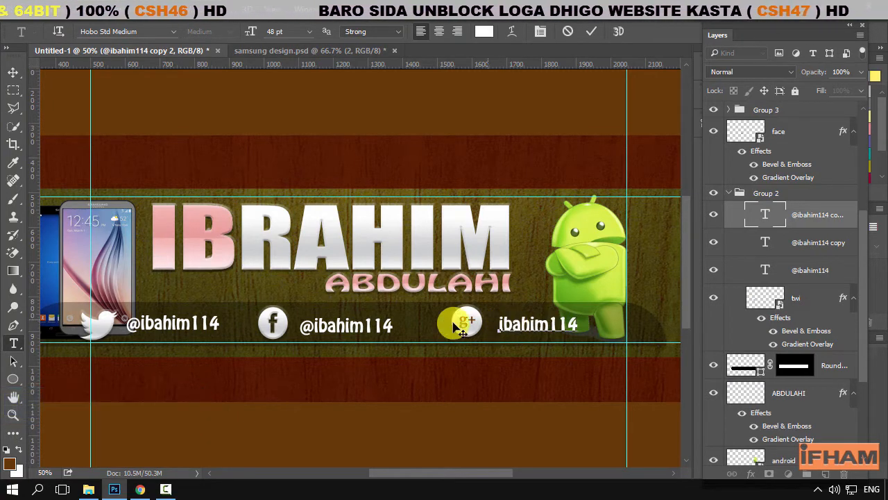
left_click(315, 329)
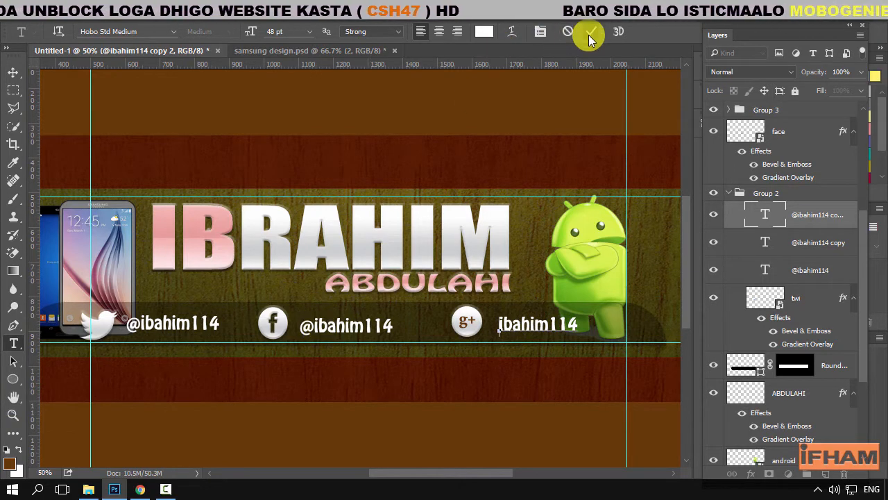
left_click(313, 324)
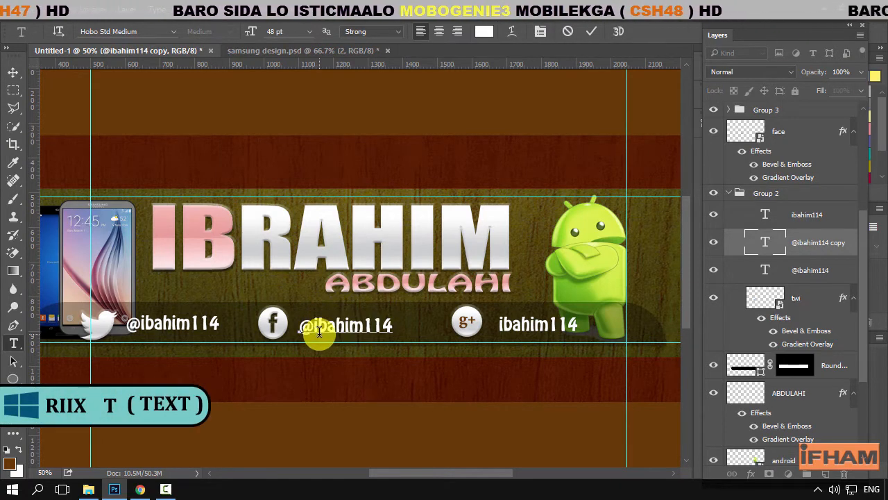
left_click(592, 31)
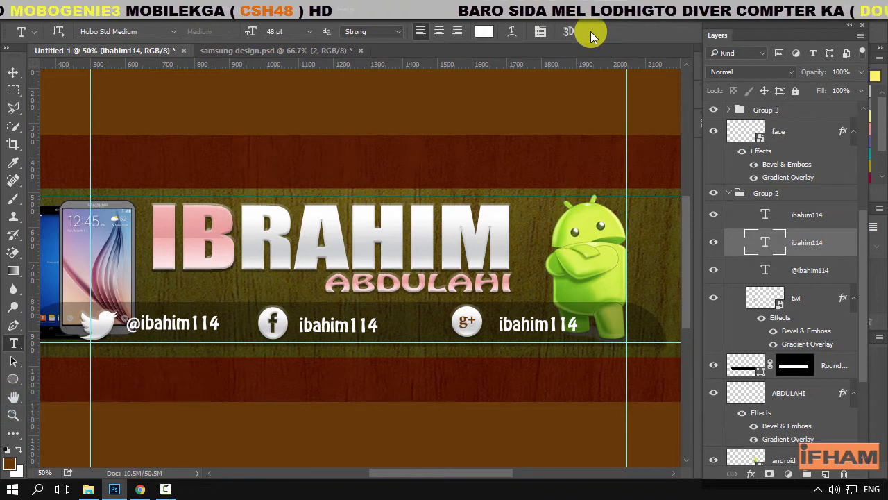
Collapse the main title's Group 1 and nudge the whole group slightly down with the Move tool
key("ctrl+minus")
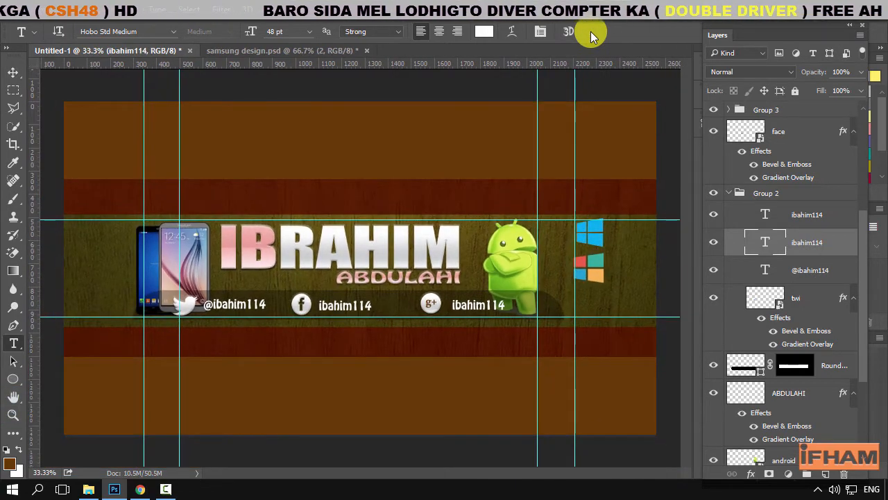
left_click(435, 245)
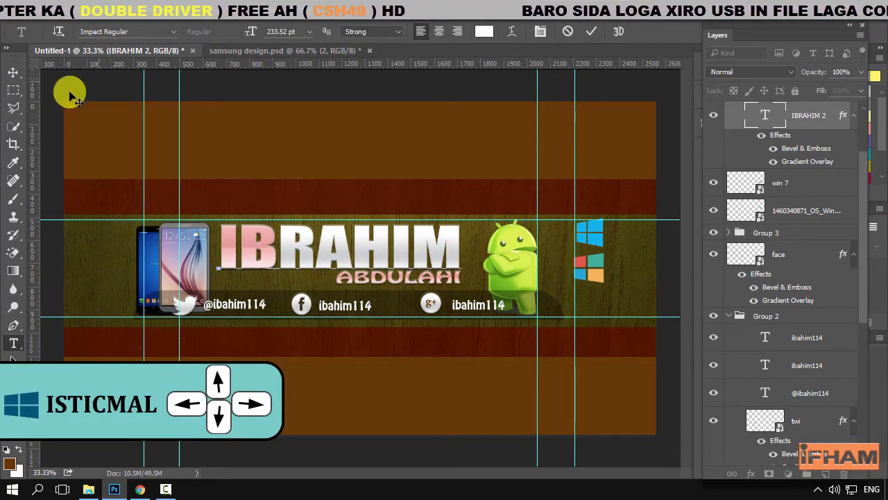
left_click(15, 74)
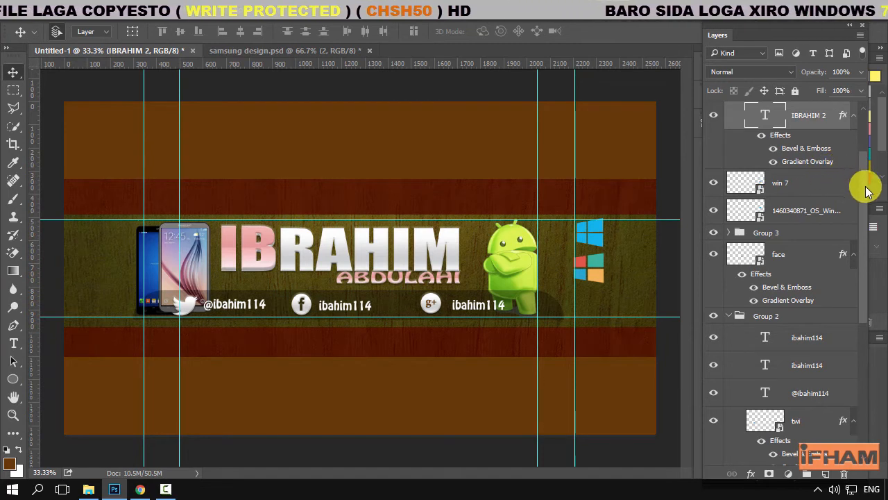
left_click_drag(866, 189, 859, 141)
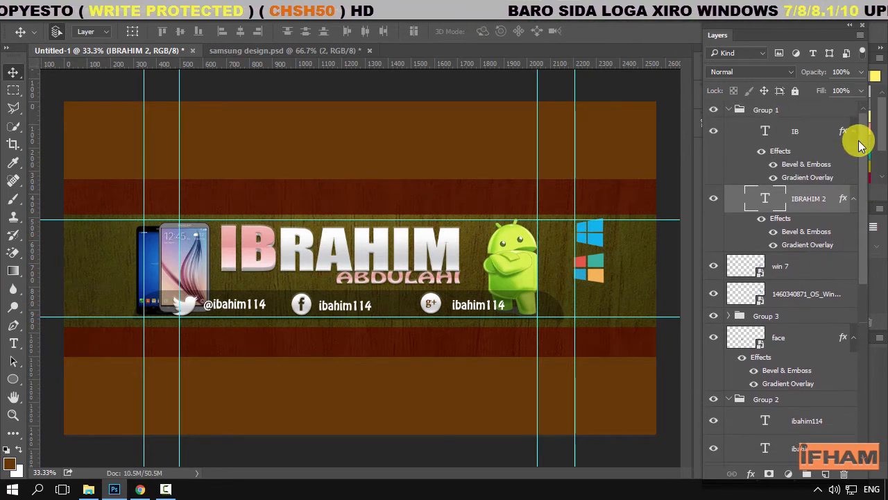
left_click(748, 112)
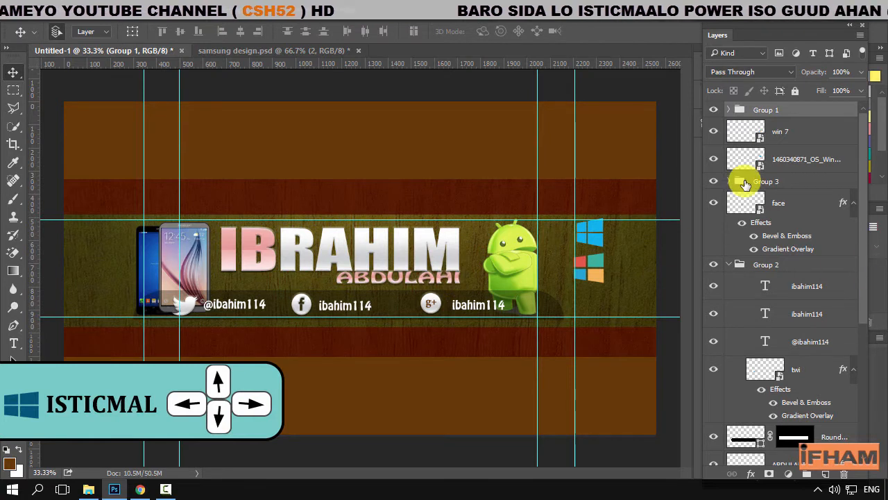
Nudge the pink subtitle slightly down beneath the main title and collapse the upper Group 2 with the social handles
left_click(446, 279)
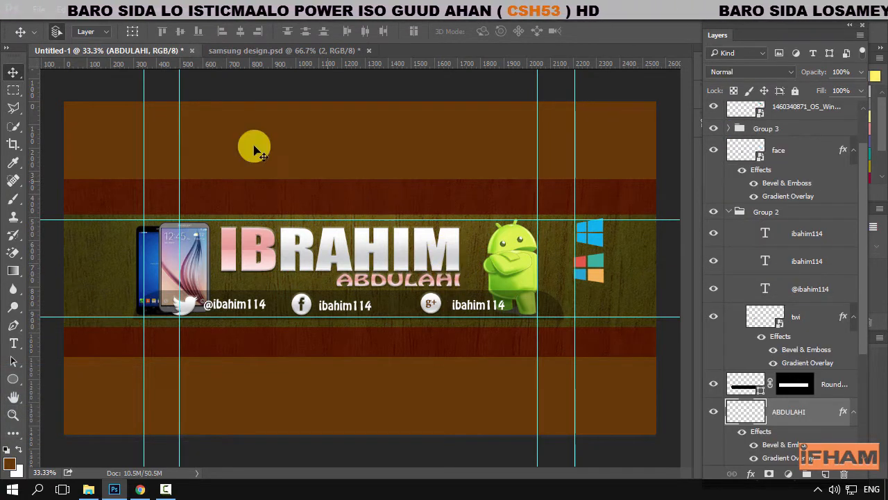
left_click_drag(339, 293, 368, 293)
left_click(655, 168)
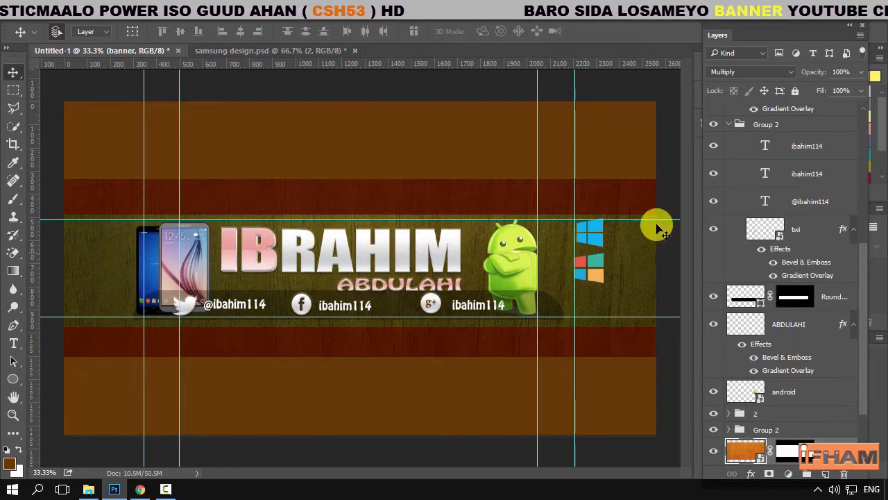
left_click(728, 125)
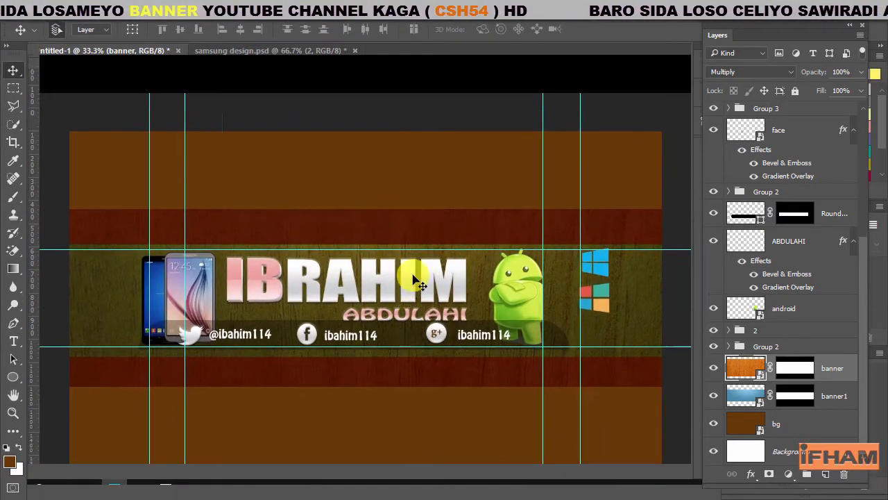
Preview the banner in full-screen view, return to the standard view and hide the guides
key("f")
key("f")
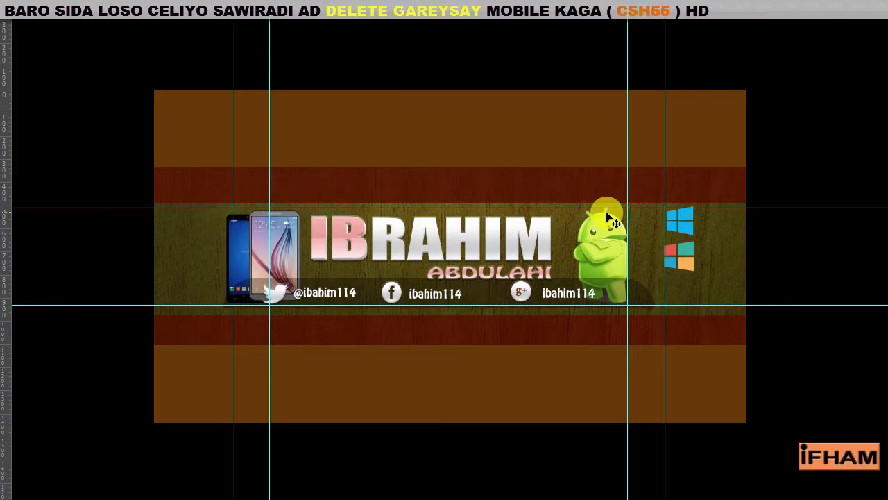
key("f")
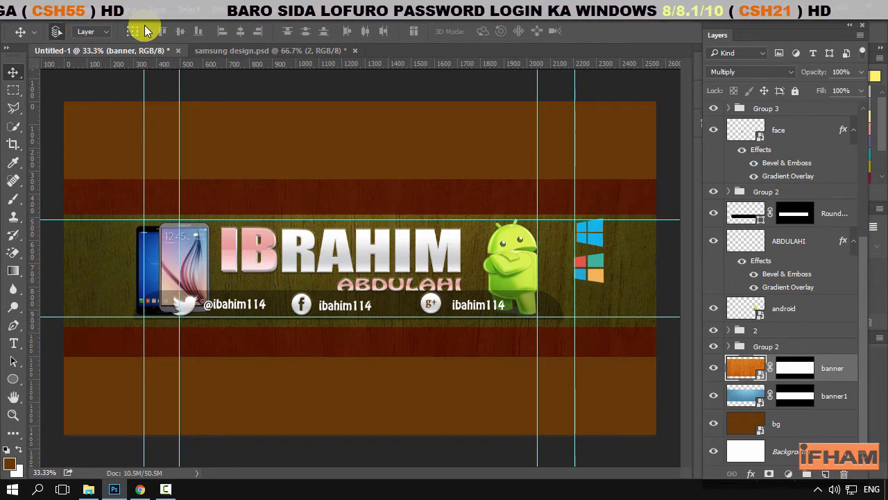
key("ctrl+semicolon")
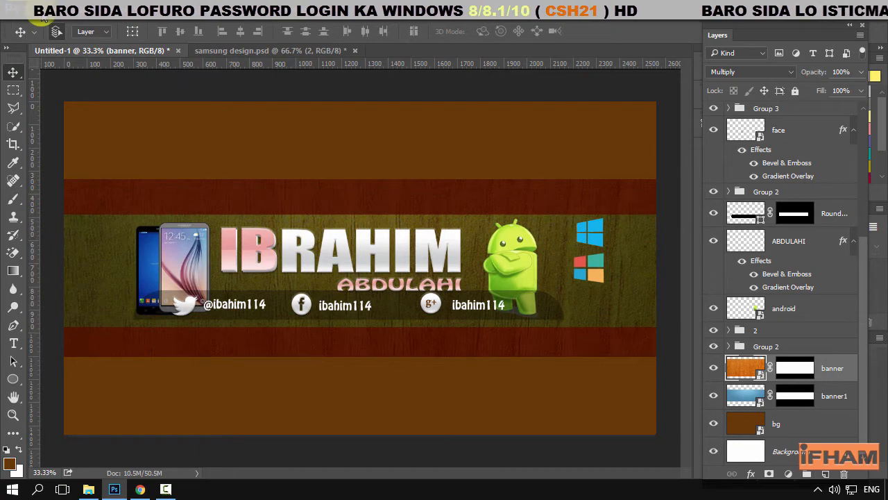
left_click(39, 9)
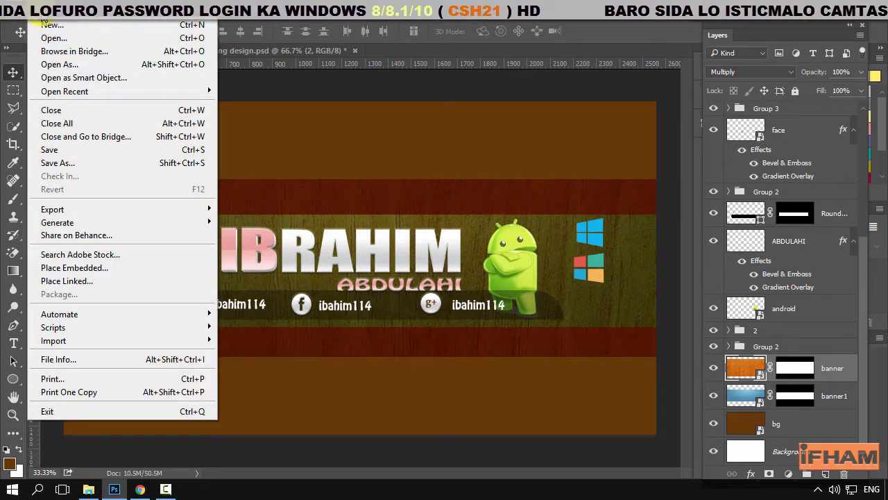
left_click(72, 164)
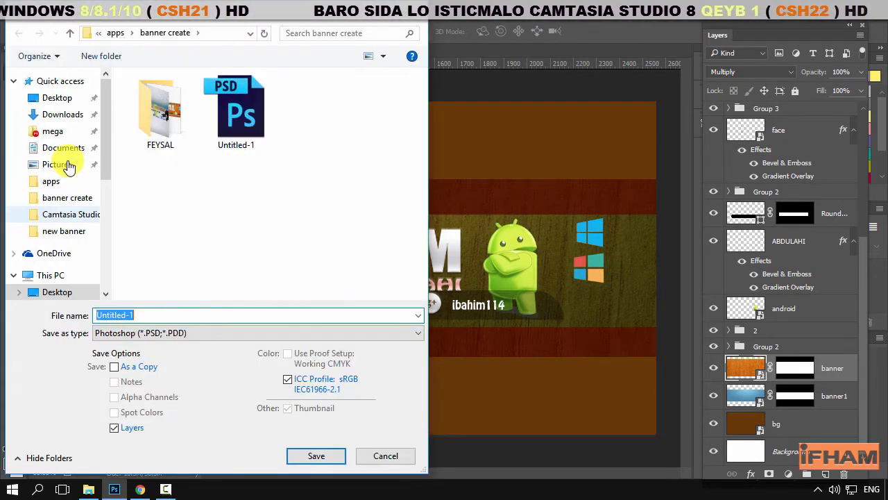
left_click(66, 98)
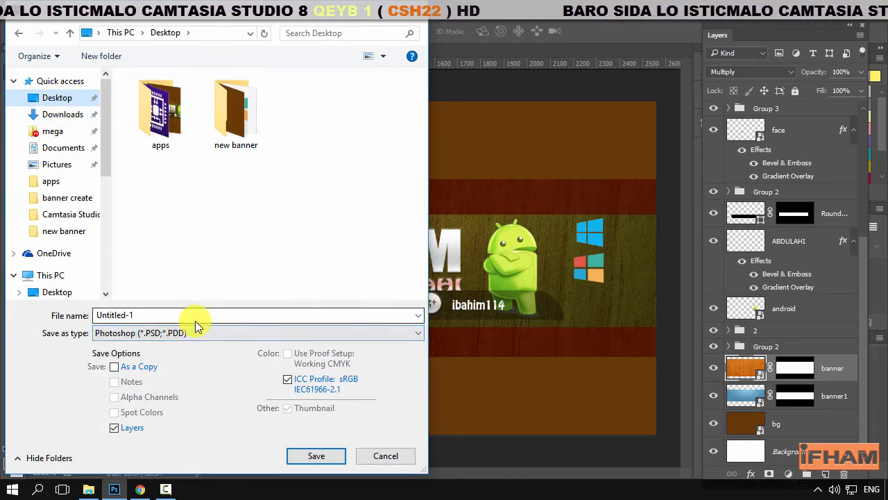
left_click(386, 455)
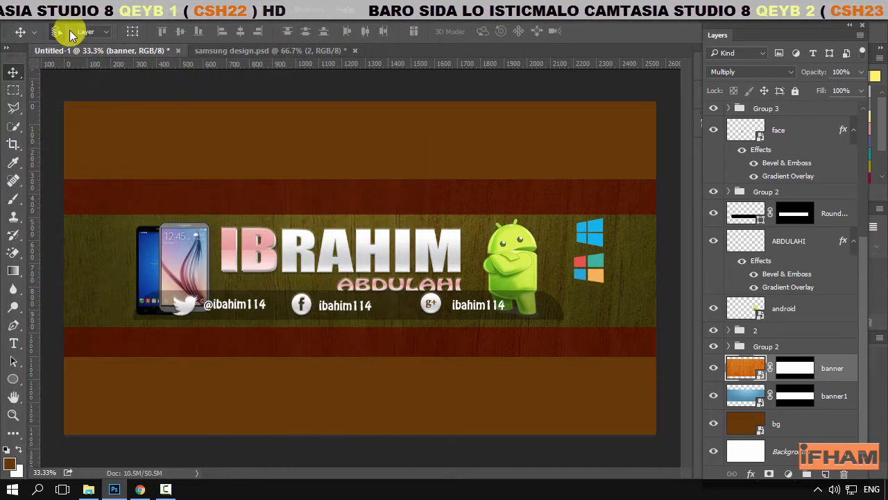
Place the banneer size template as an embedded layer above the banner layer to check the device areas, and hide it
left_click(33, 8)
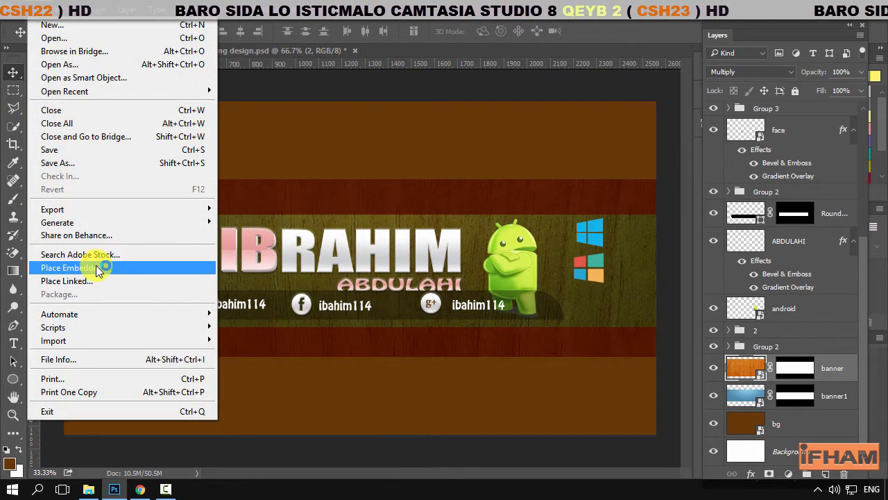
left_click(96, 267)
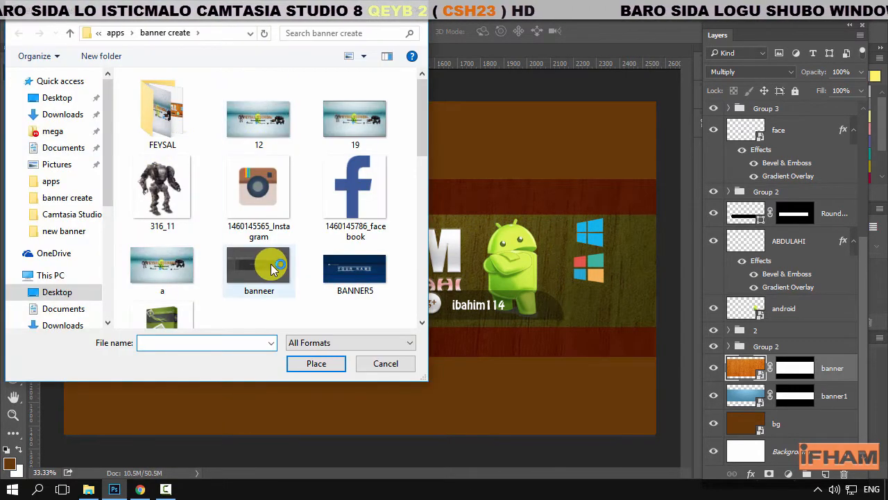
double_click(272, 269)
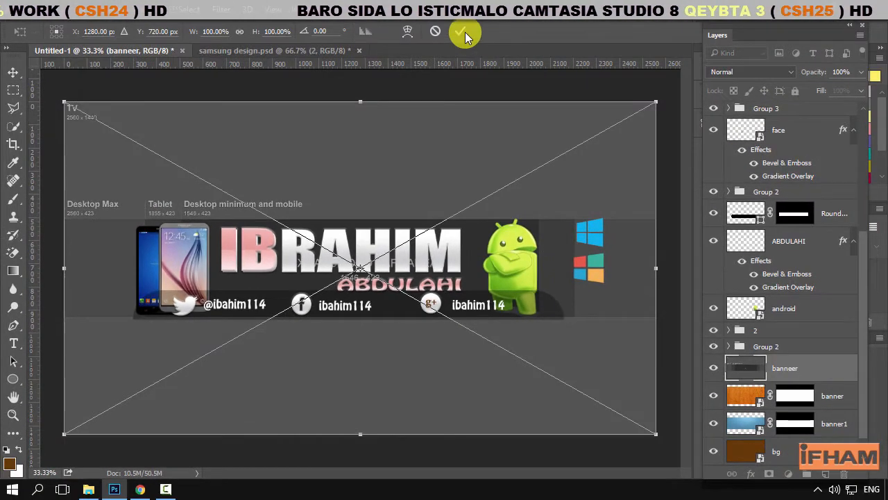
left_click(460, 32)
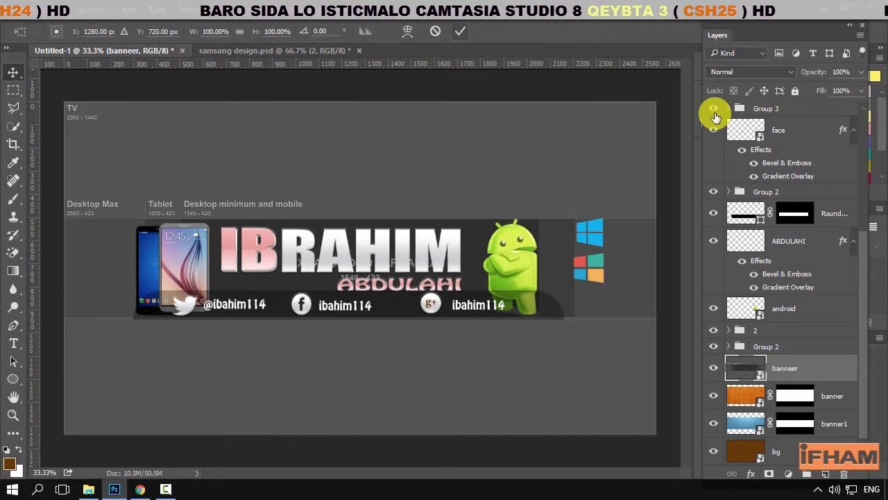
left_click(715, 368)
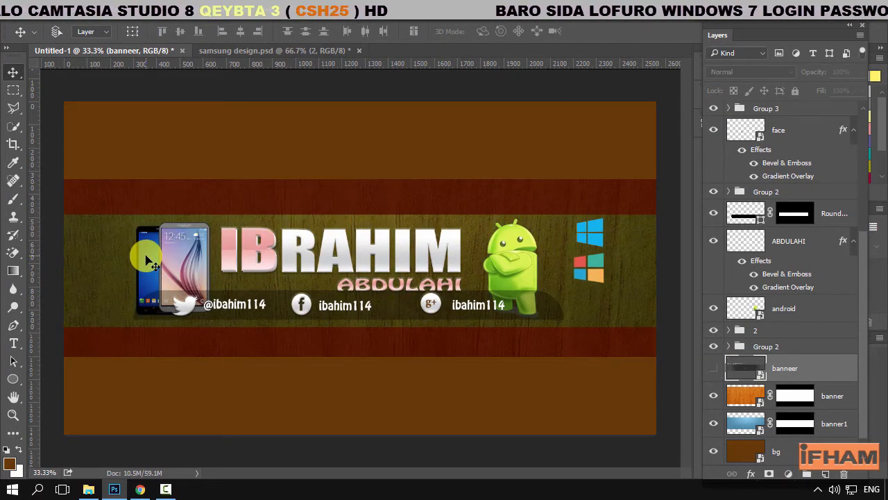
Nudge the rear phone's lower Group 2 and the front phone's group 2 slightly right, towards the title
left_click(149, 262)
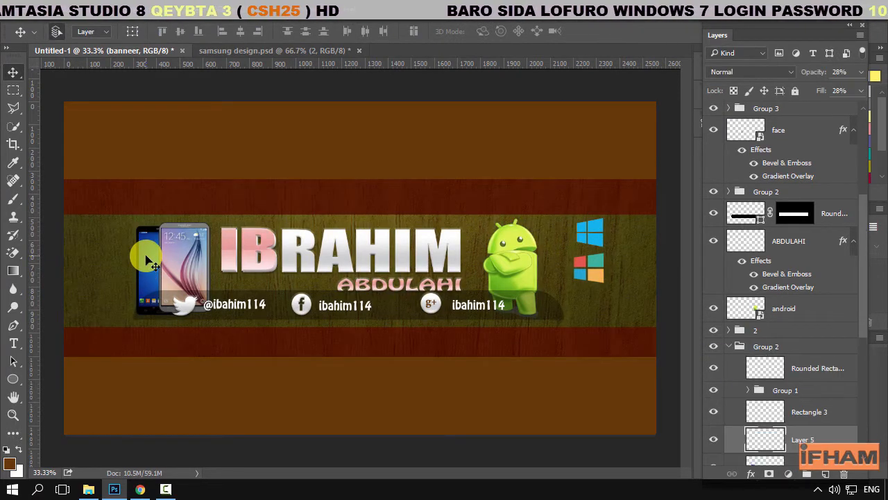
left_click(770, 347)
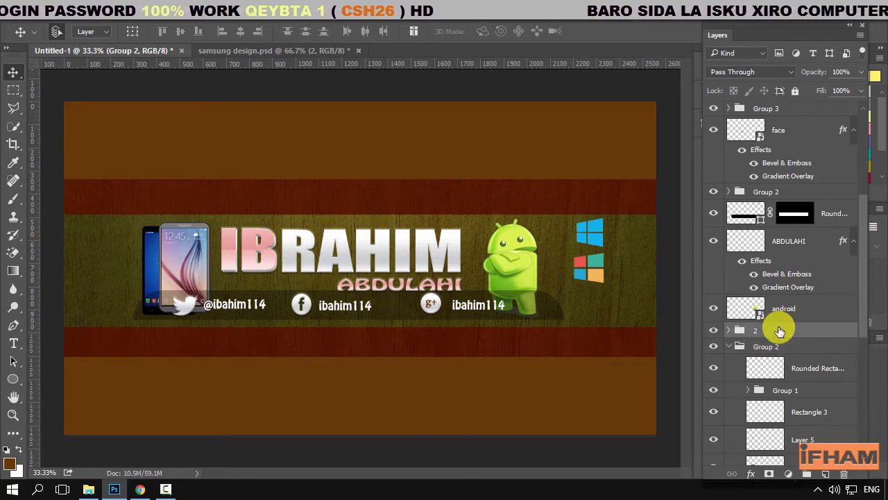
left_click(781, 331)
key("Right")
key("Right")
key("Right")
key("Right")
key("Right")
key("Right")
key("Right")
key("Right")
key("Right")
key("Right")
key("Right")
key("Right")
key("Right")
key("Right")
key("Right")
key("Right")
key("Right")
key("Right")
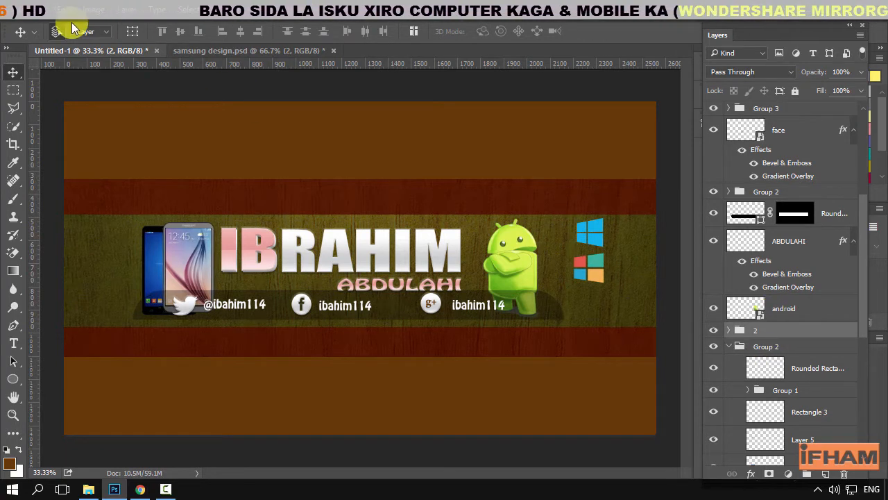
Start saving a copy of the banner to the Desktop under the file name banner2016
left_click(26, 13)
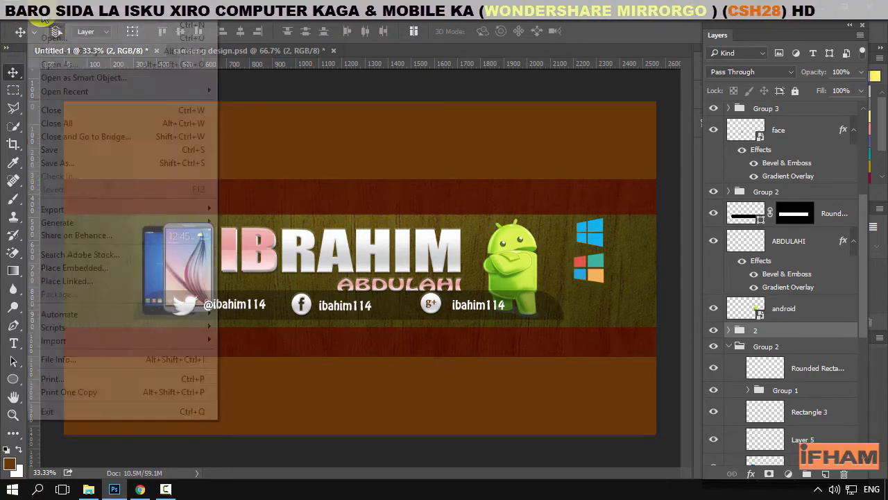
left_click(70, 163)
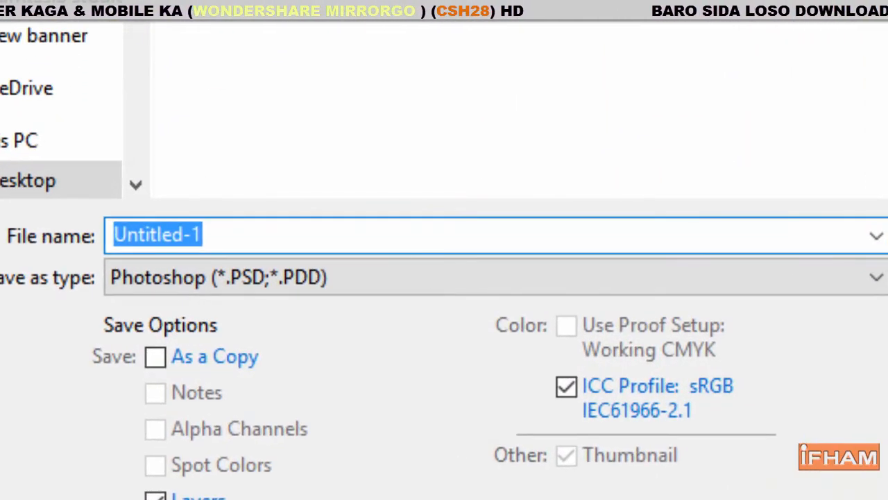
left_click(47, 195)
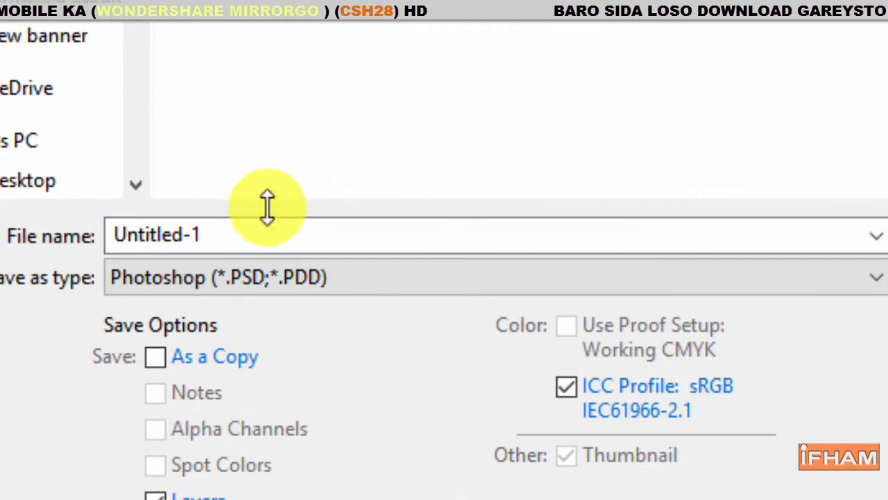
double_click(277, 228)
type("bann")
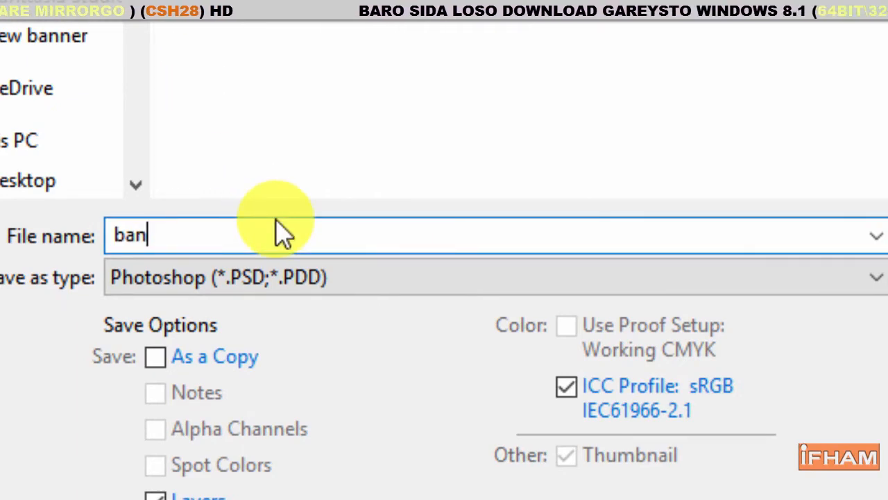
type("er2016")
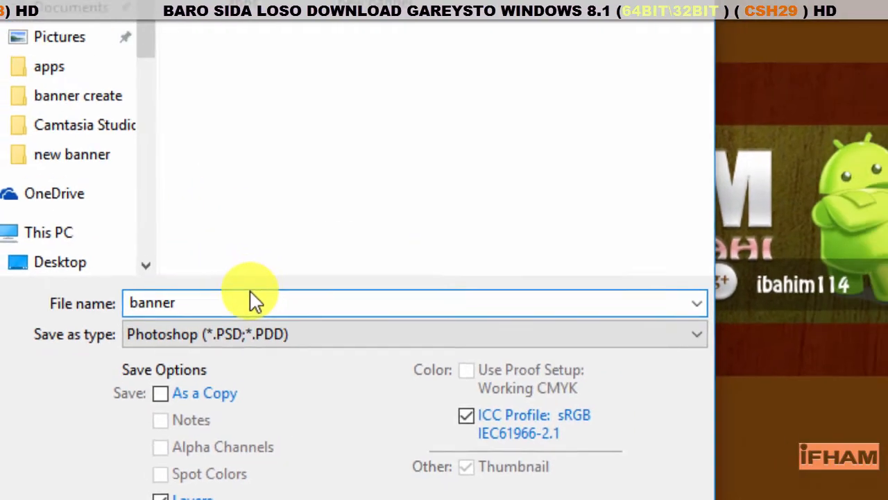
Choose JPEG as the file type and save the banner at Maximum quality 10 with the Baseline ("Standard") format
left_click(353, 342)
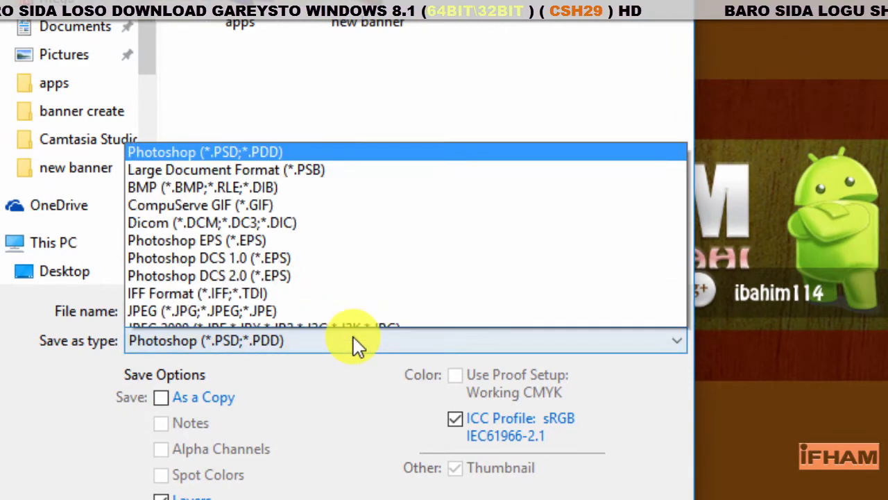
scroll(318, 188, "down", 2)
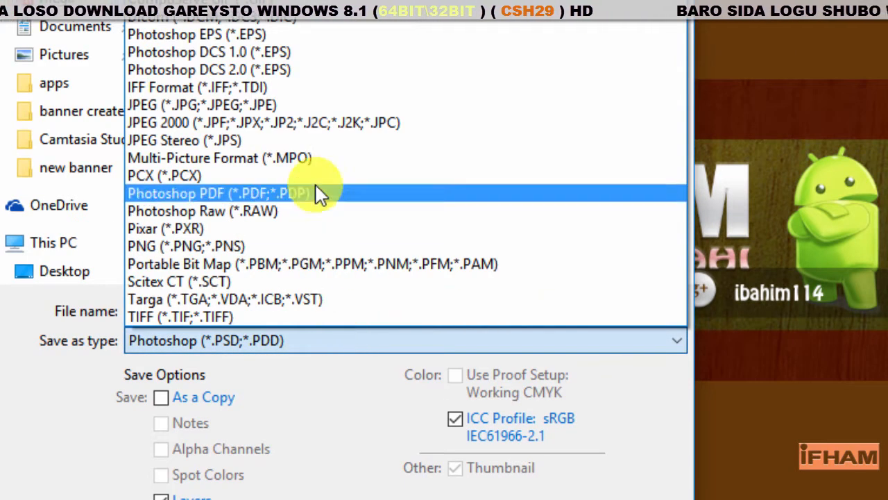
left_click(280, 106)
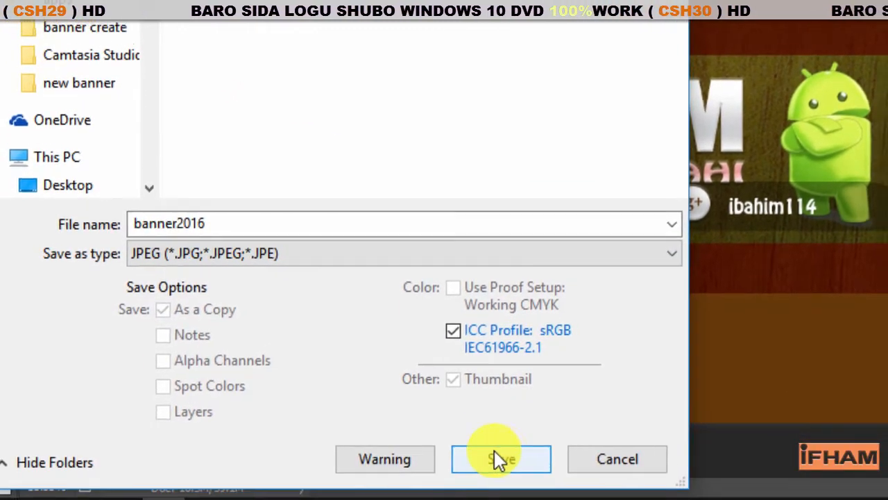
left_click(497, 458)
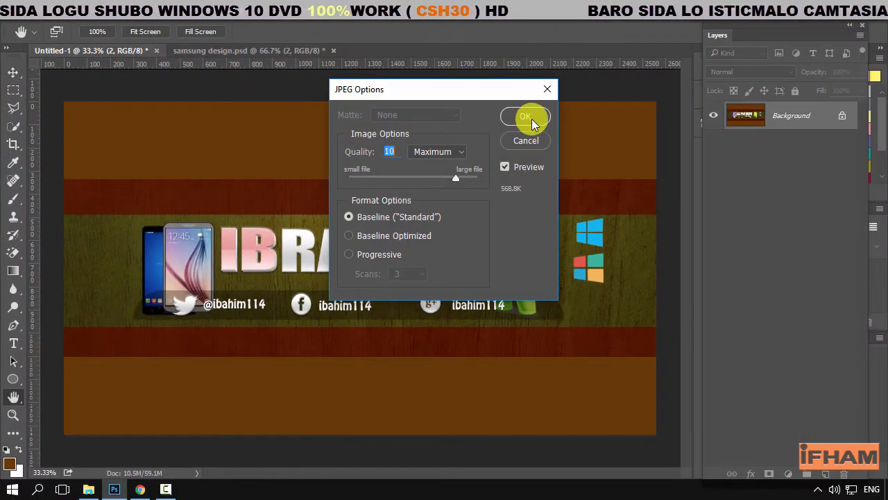
left_click(532, 118)
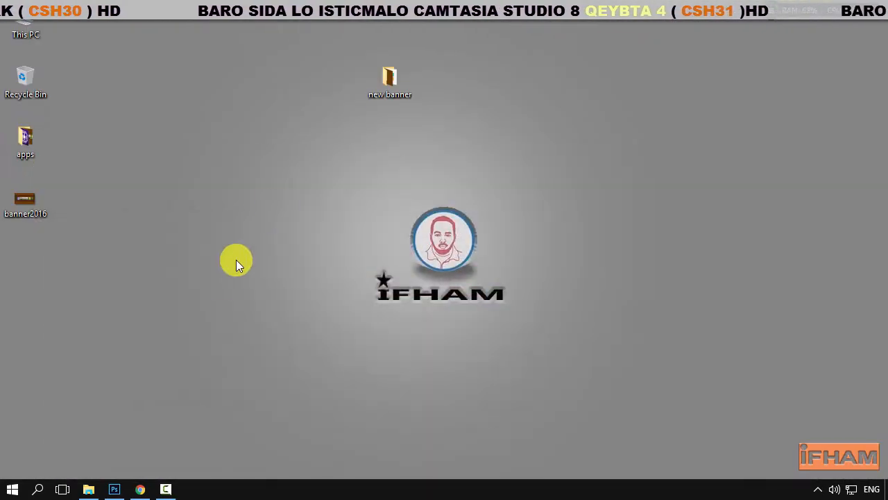
Switch to Chrome, start editing the YouTube channel art, upload banner2016 from the Desktop, and accept it after the device preview
left_click(140, 489)
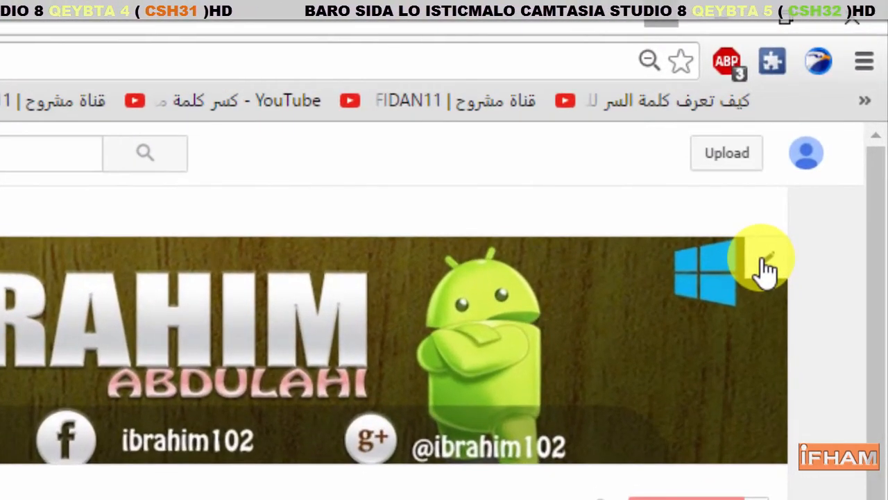
left_click(767, 267)
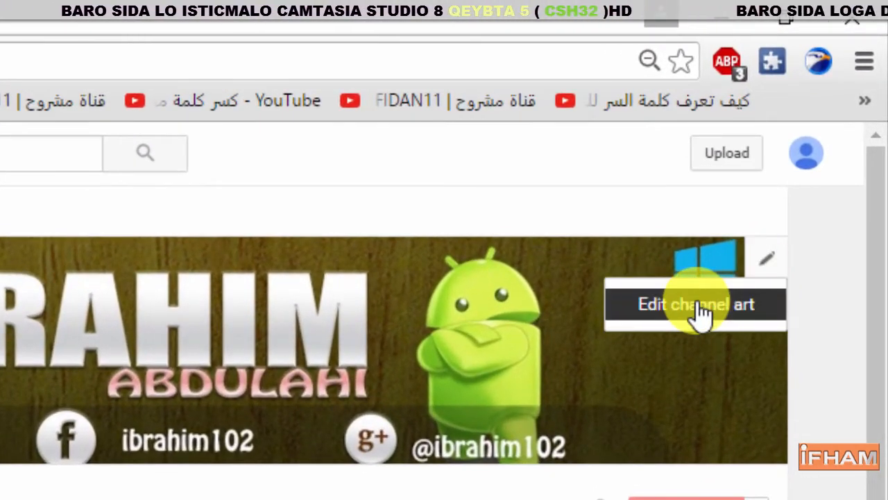
left_click(701, 308)
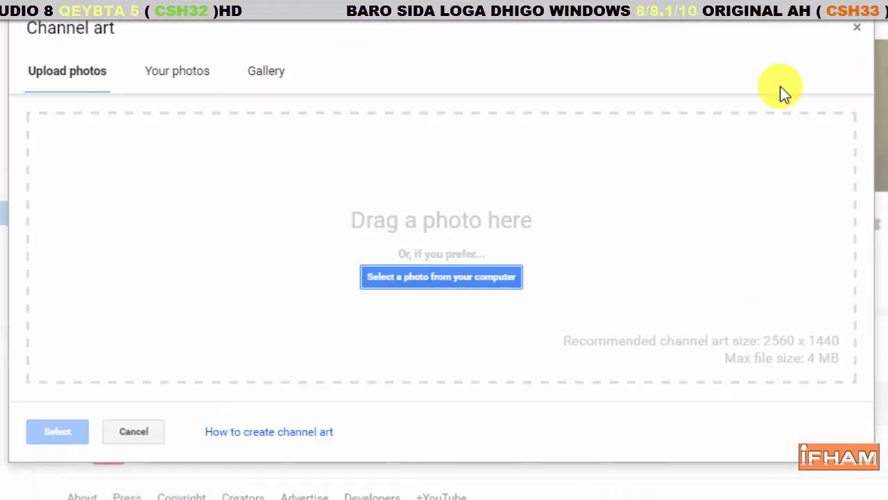
left_click(433, 277)
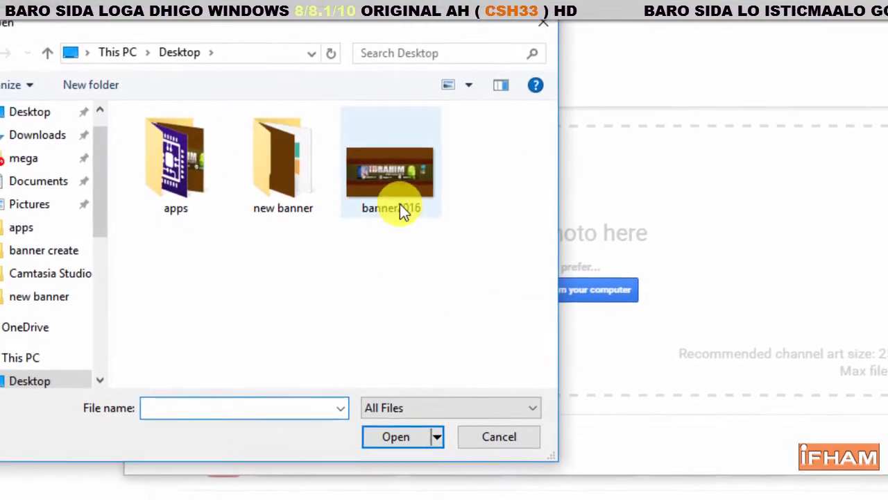
double_click(398, 185)
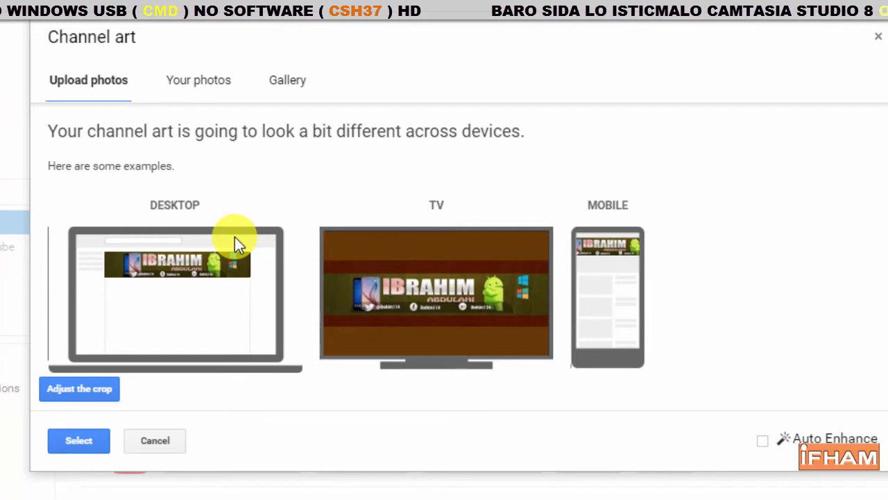
left_click(79, 441)
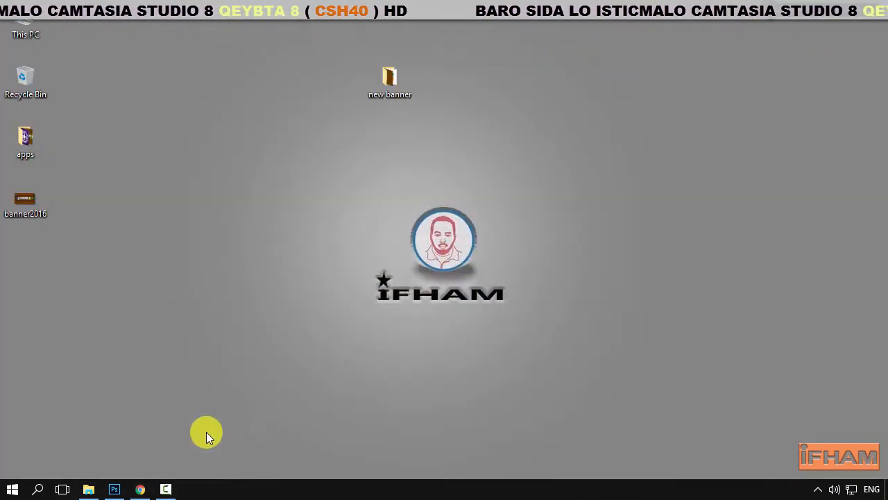
Switch back to Photoshop and start saving the banner to the Desktop as a PSD, taking the suggested file name banner2016.jpg
left_click(115, 487)
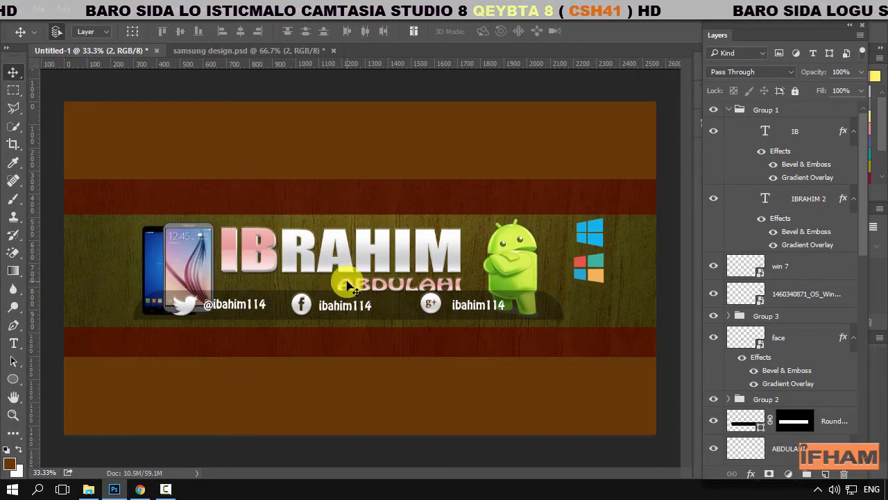
left_click(33, 8)
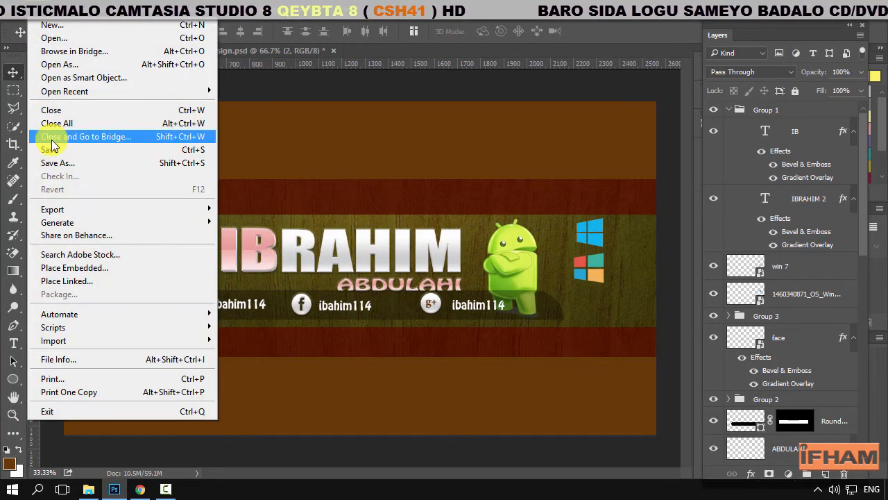
left_click(55, 164)
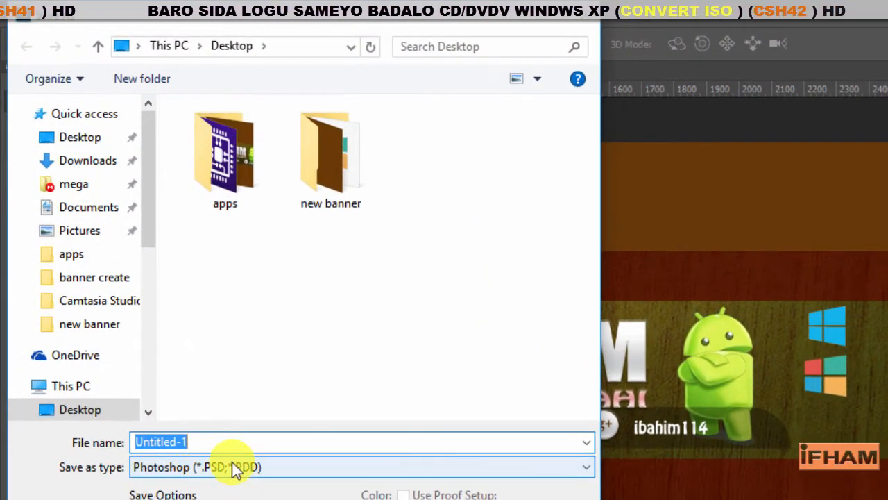
type("banner")
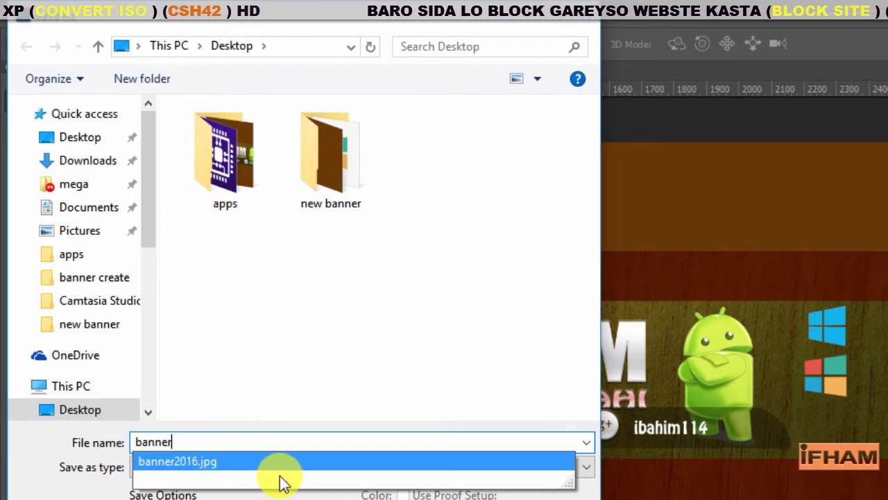
left_click(230, 462)
left_click(231, 471)
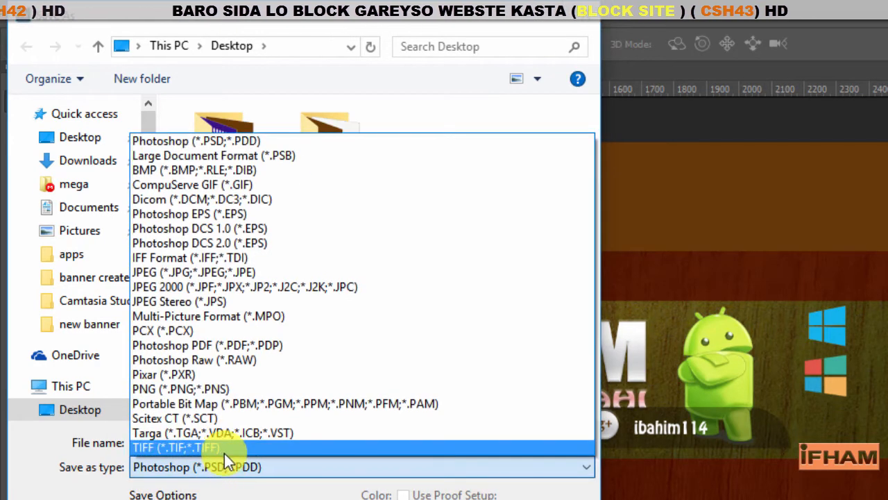
left_click(232, 462)
Remove the .jpg extension so the file is named banner2016, and save it in Photoshop format with Maximize Compatibility
left_click(205, 442)
left_click(239, 444)
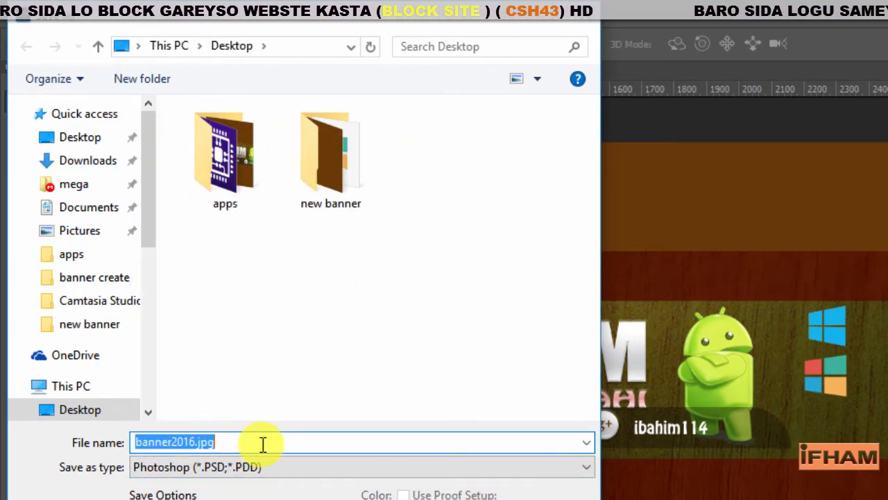
left_click(263, 445)
key("BackSpace")
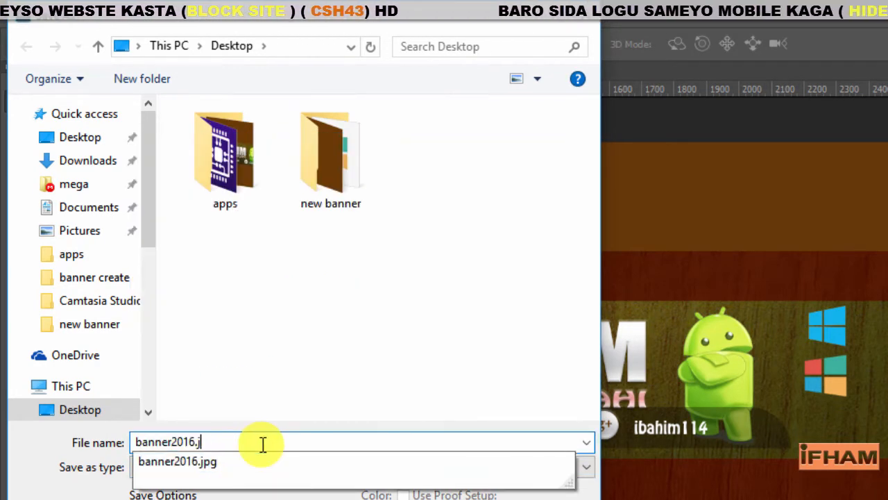
key("BackSpace")
key("BackSpace")
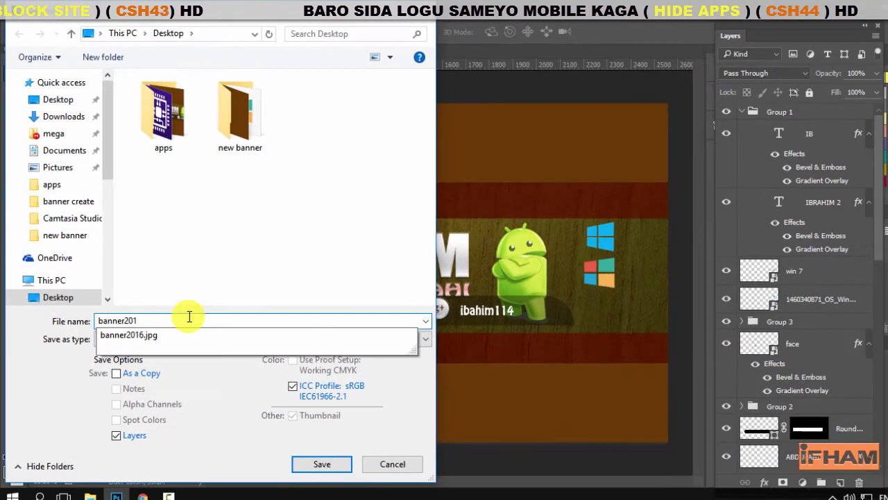
key("Return")
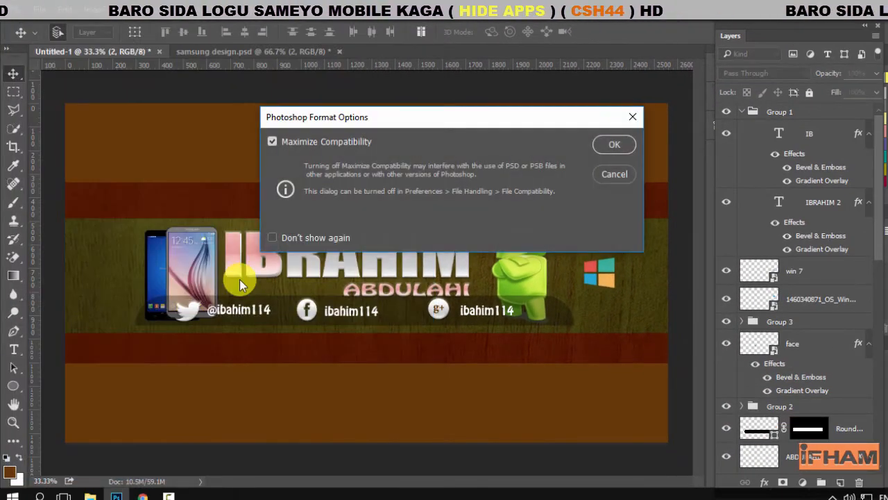
left_click(614, 147)
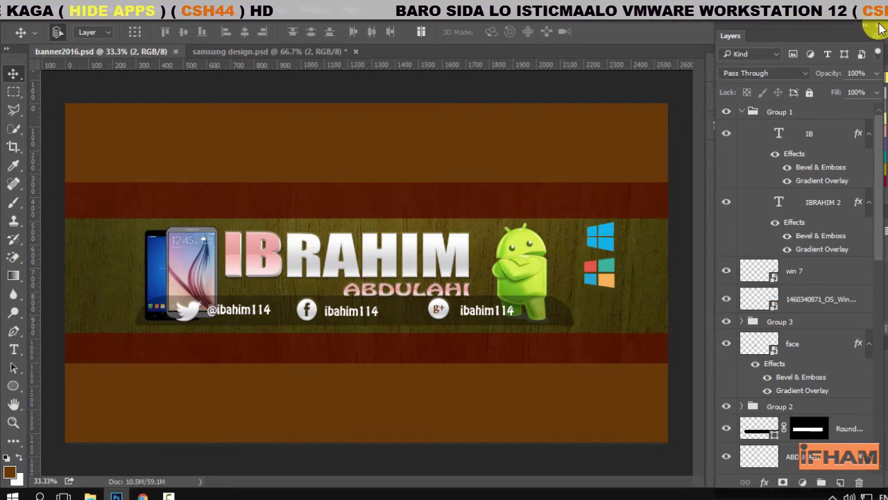
Close Photoshop together with the open banner and samsung design documents
left_click(878, 28)
left_click(467, 199)
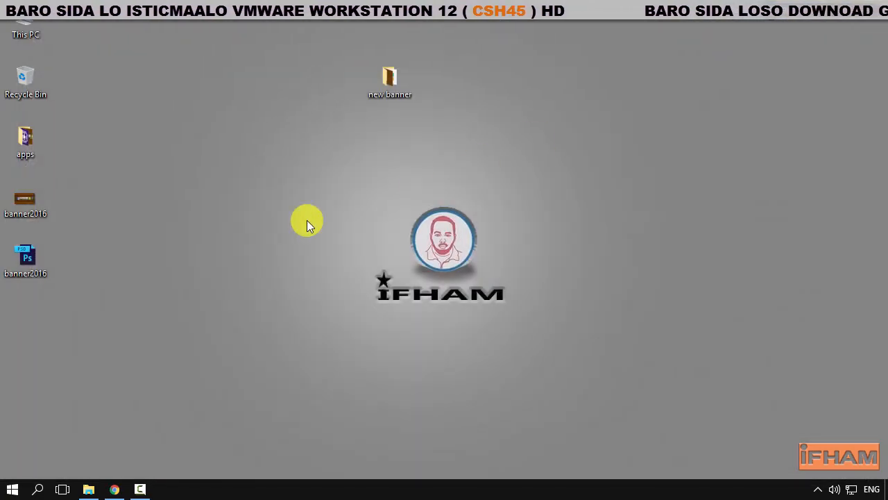
Move the banner2016 PSD beside the new banner folder on the desktop and open it in Photoshop, declining the new library offer
left_click_drag(28, 263, 331, 85)
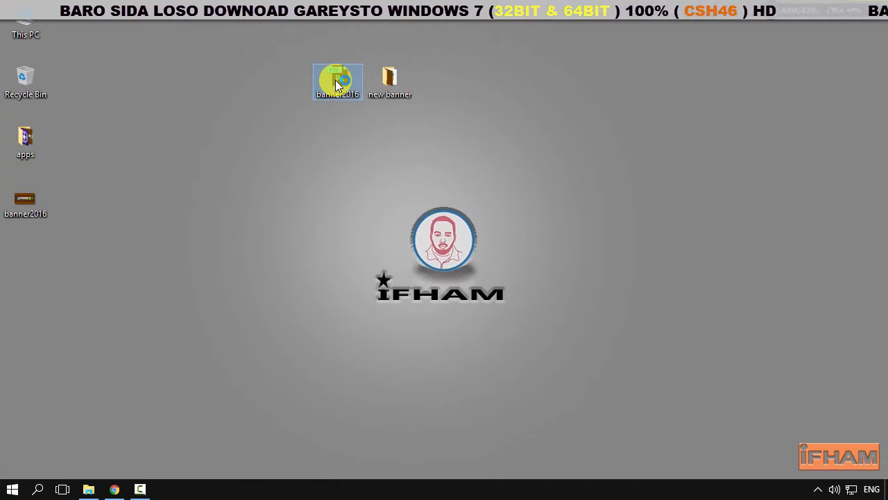
double_click(337, 83)
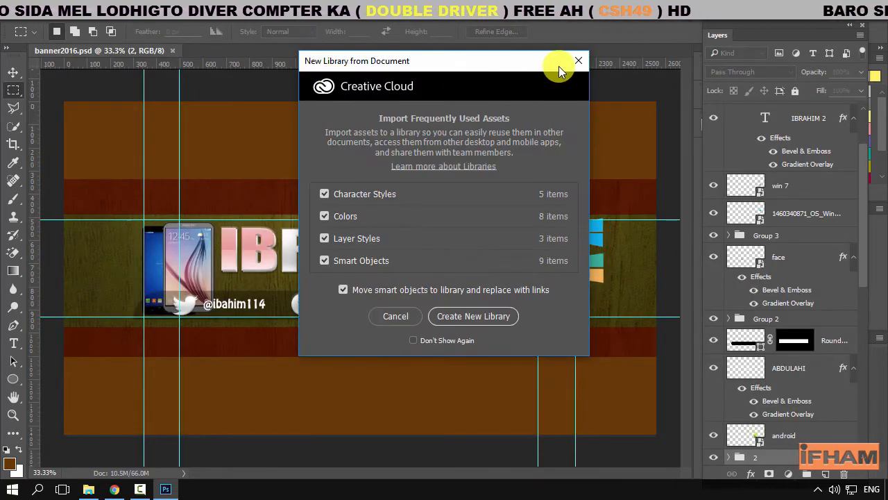
left_click(576, 61)
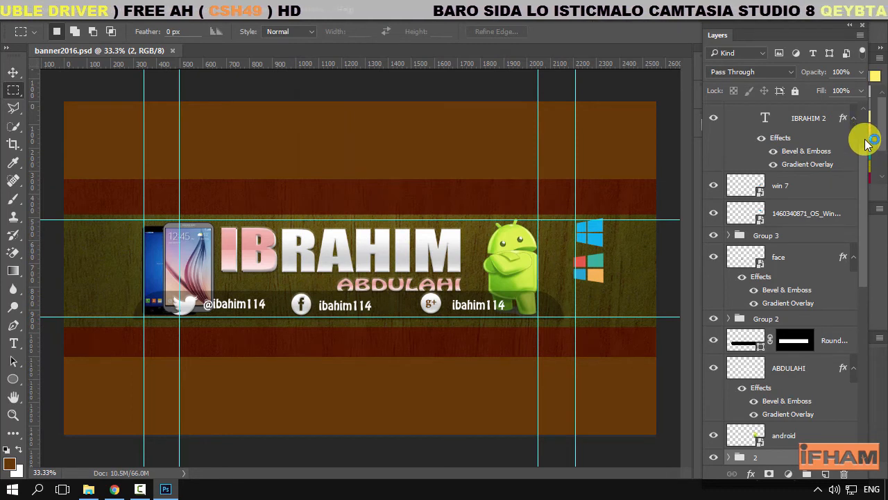
Hide the second title text, both Windows logos, Group 3, the face icon, upper Group 2, the rounded bar and the subtitle layer
scroll(867, 142, "up", 3)
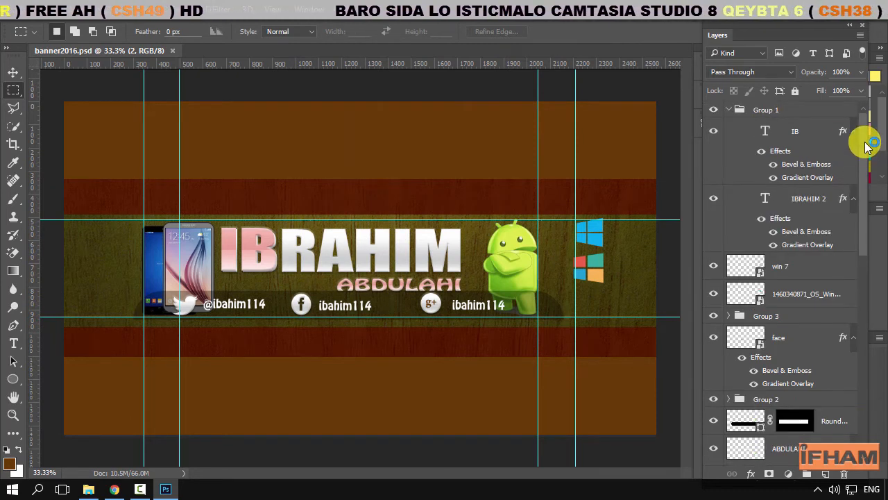
left_click(715, 113)
left_click(716, 137)
left_click(714, 203)
left_click(717, 265)
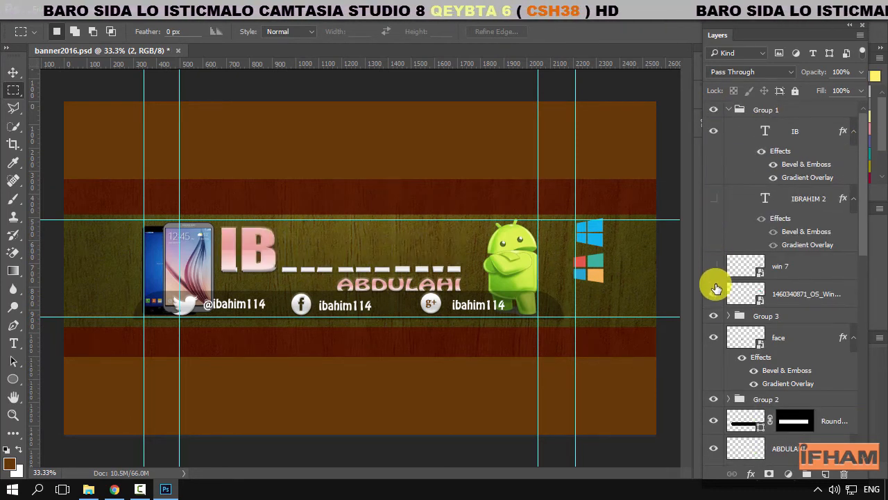
left_click_drag(716, 285, 707, 493)
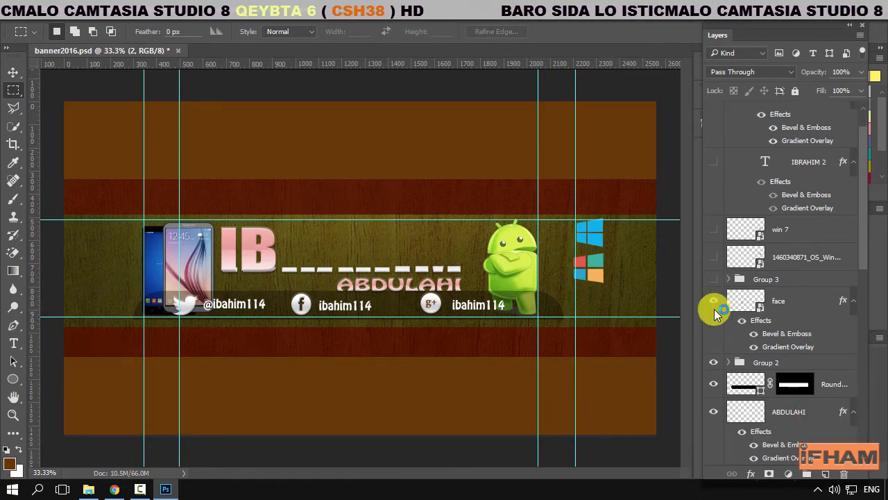
left_click_drag(717, 314, 714, 420)
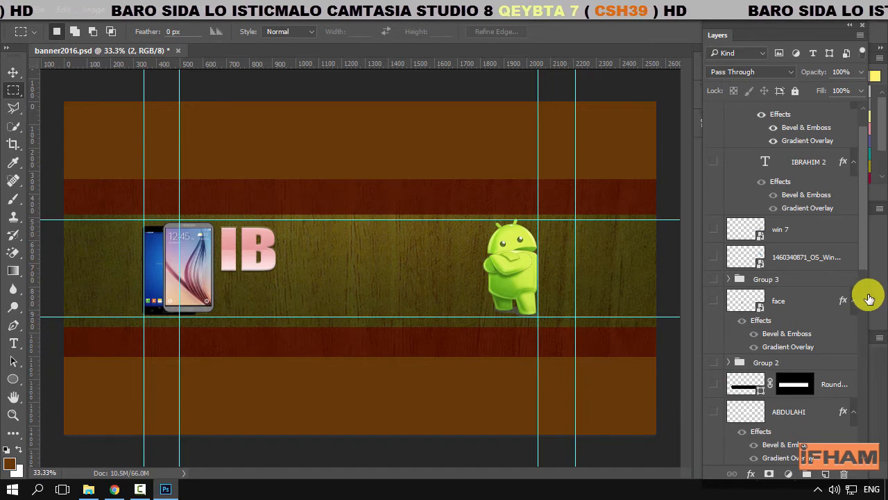
Hide the android layer, group 2 with the front phone, and the upper layers inside the rear phone's Group 2
scroll(868, 274, "down", 6)
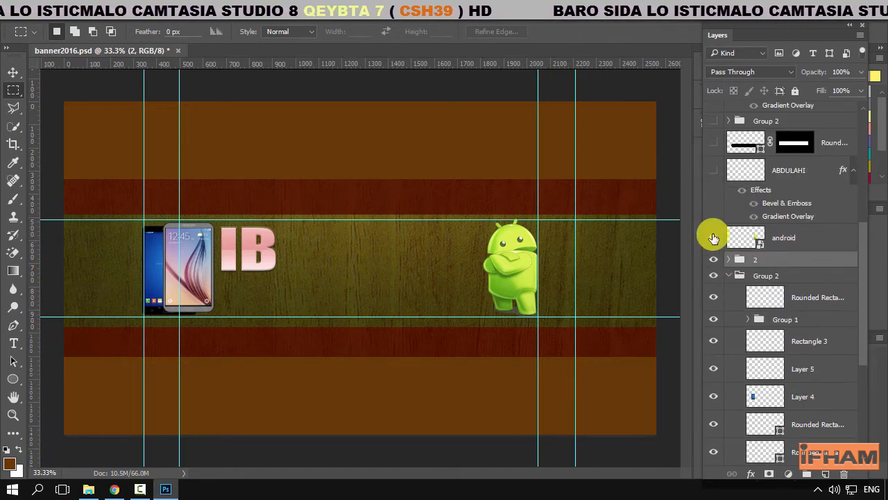
left_click_drag(715, 295, 714, 460)
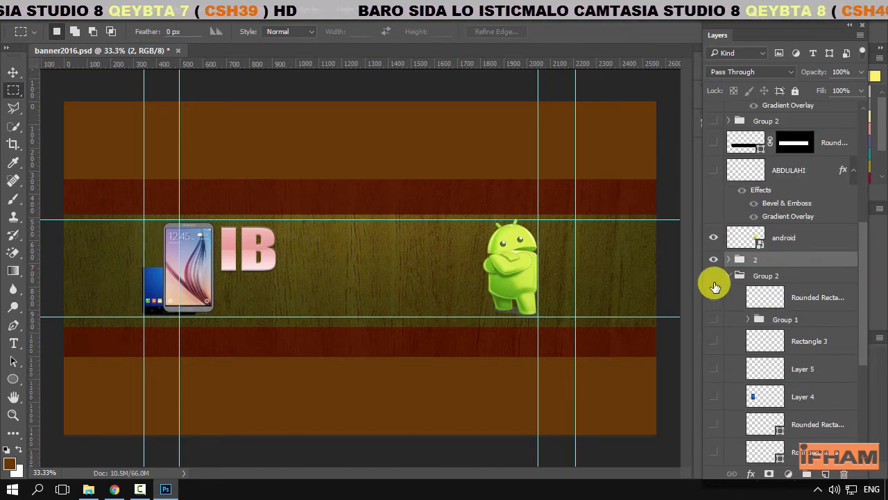
left_click(714, 237)
left_click(714, 259)
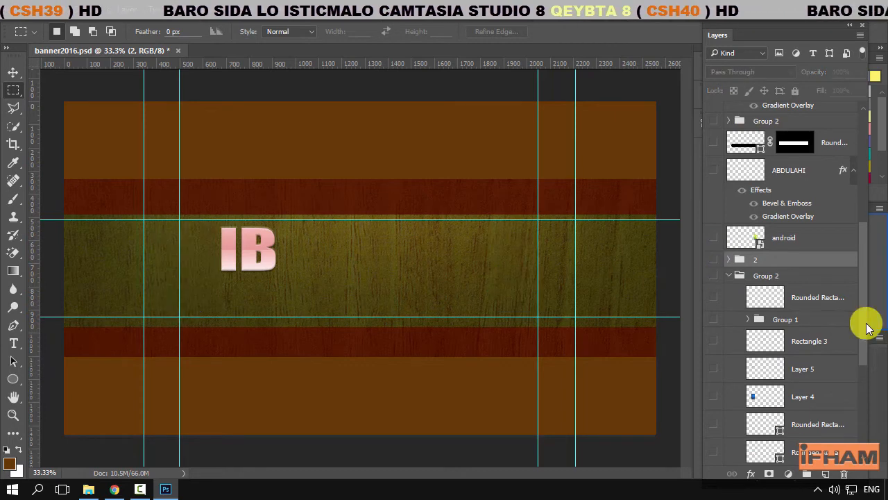
Hide the Background, bg, banner1 and banner layers, plus the rear phone's Rectangle 1, SAMSUNG and Layer 3
scroll(867, 326, "down", 5)
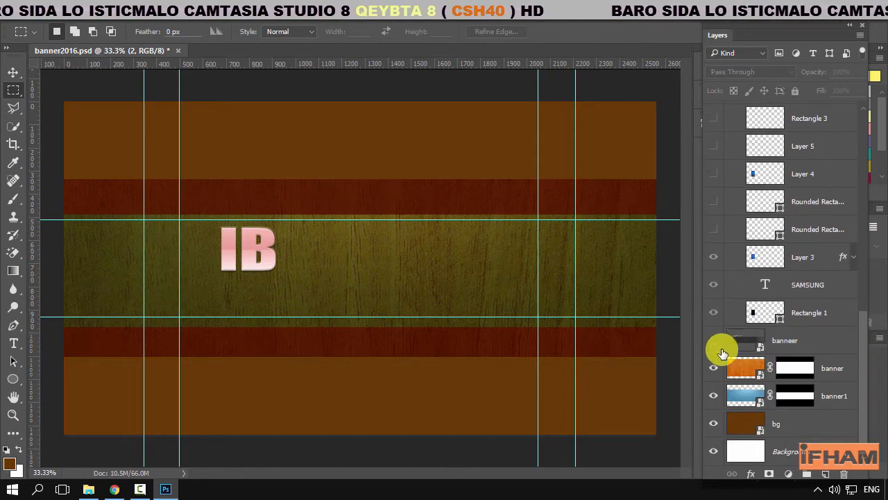
left_click_drag(715, 394, 714, 446)
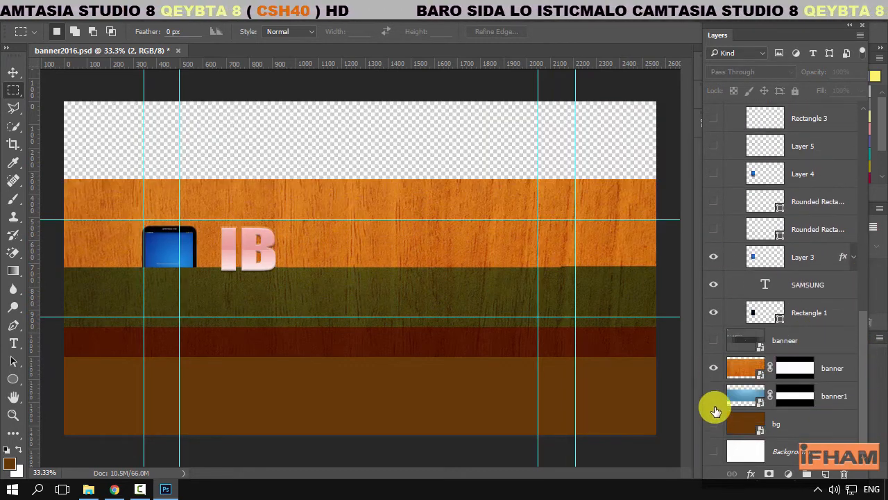
left_click(714, 367)
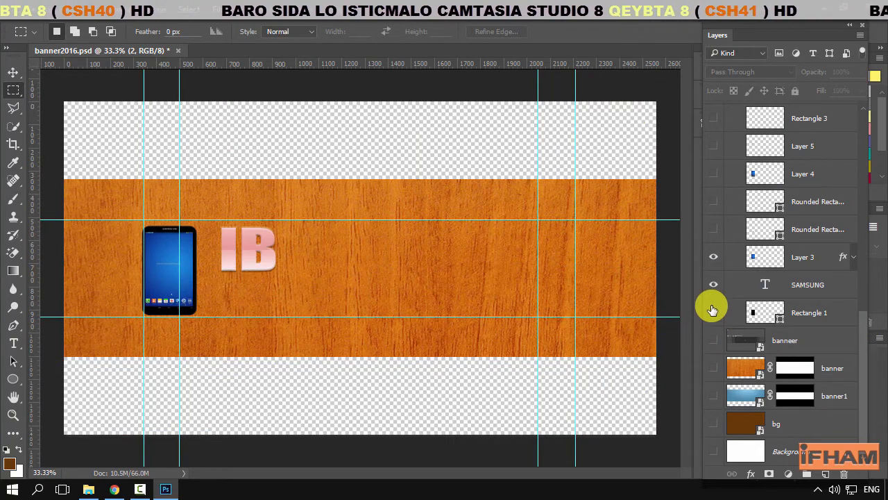
left_click_drag(713, 309, 710, 254)
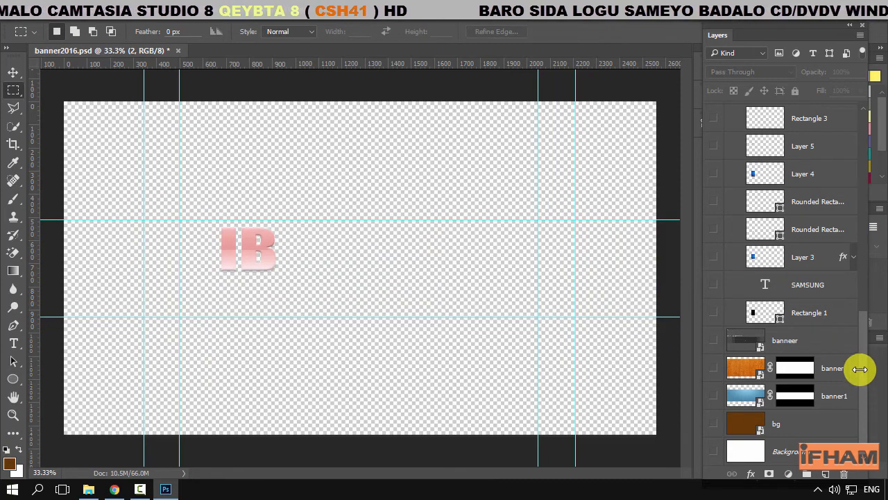
Hide Group 1, which holds the title text, so that the canvas is left empty
scroll(860, 369, "up", 5)
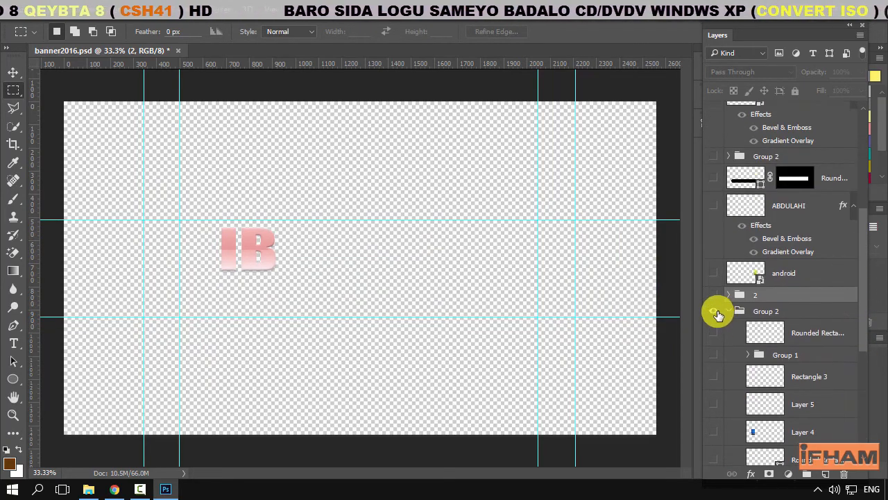
scroll(863, 295, "up", 2)
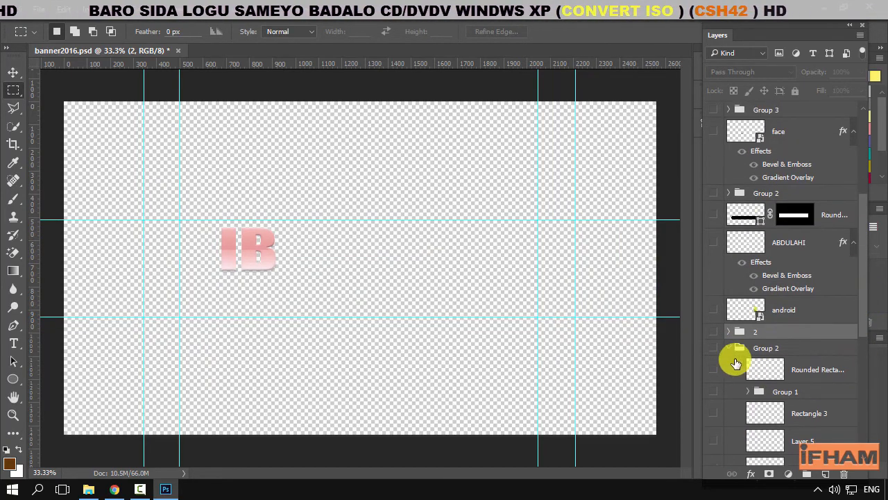
scroll(862, 292, "up", 5)
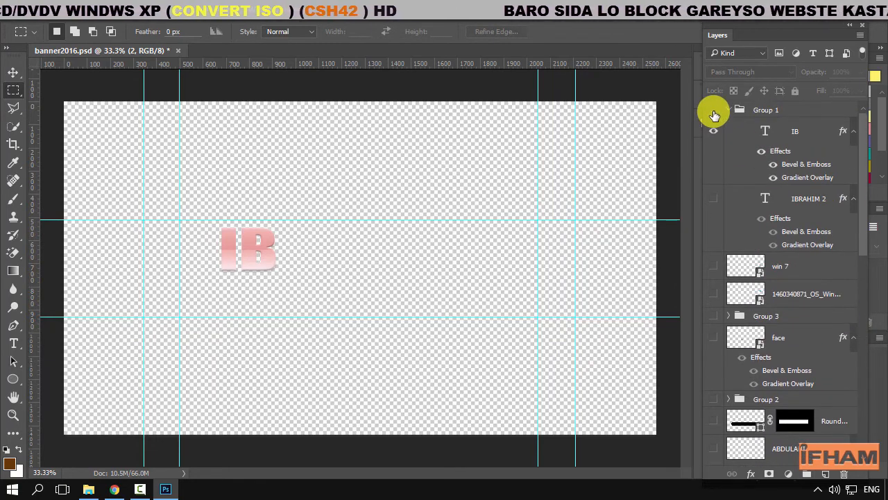
left_click(714, 109)
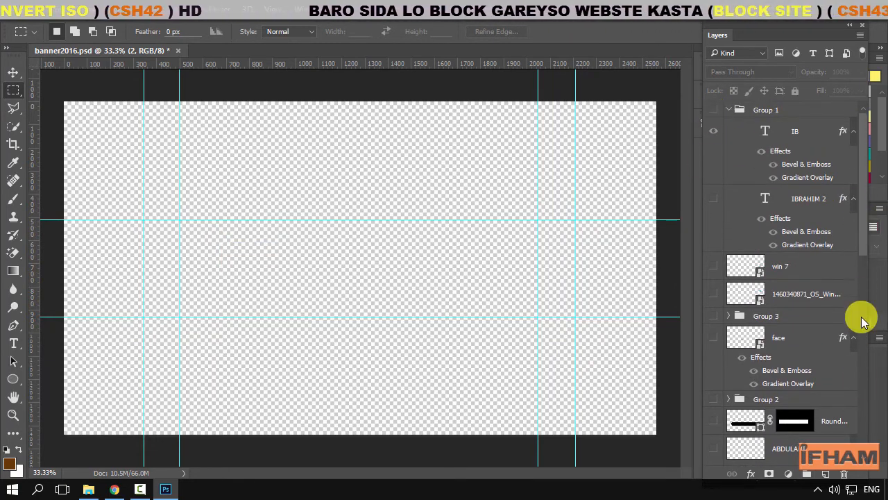
Show the bg, banner1 and banner background layers, plus Rectangle 1 of the rear phone
scroll(856, 317, "down", 8)
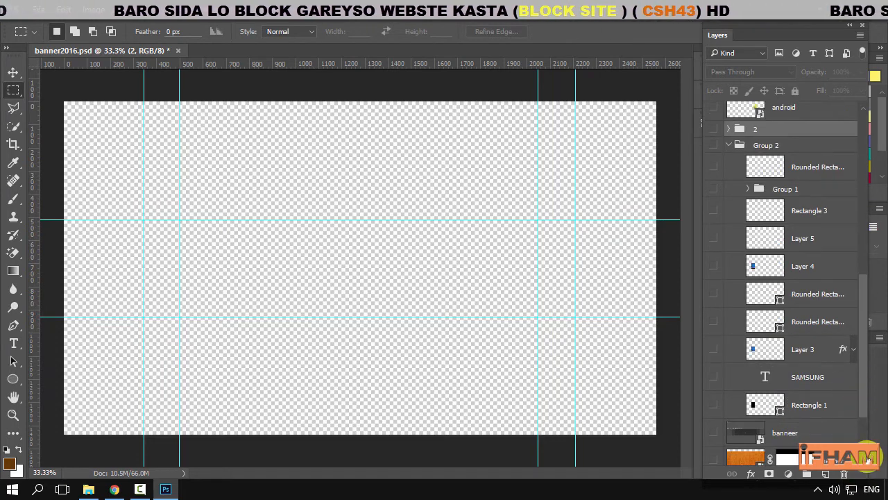
scroll(867, 471, "down", 2)
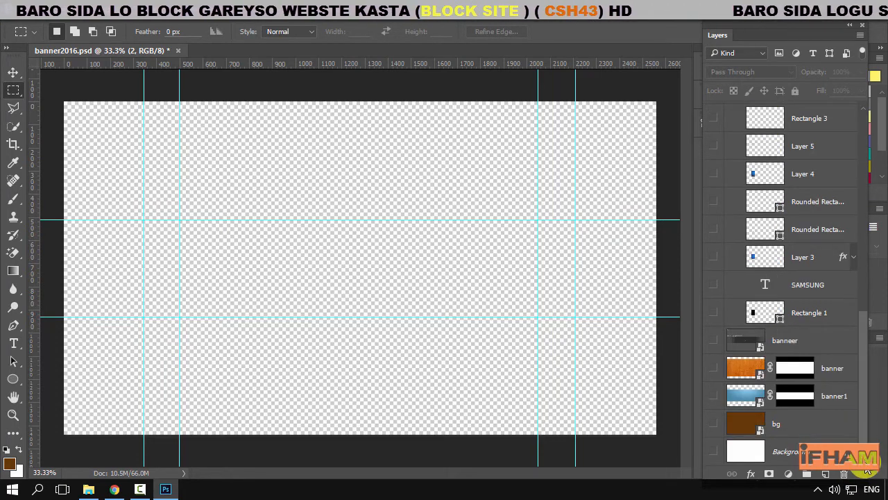
left_click(715, 424)
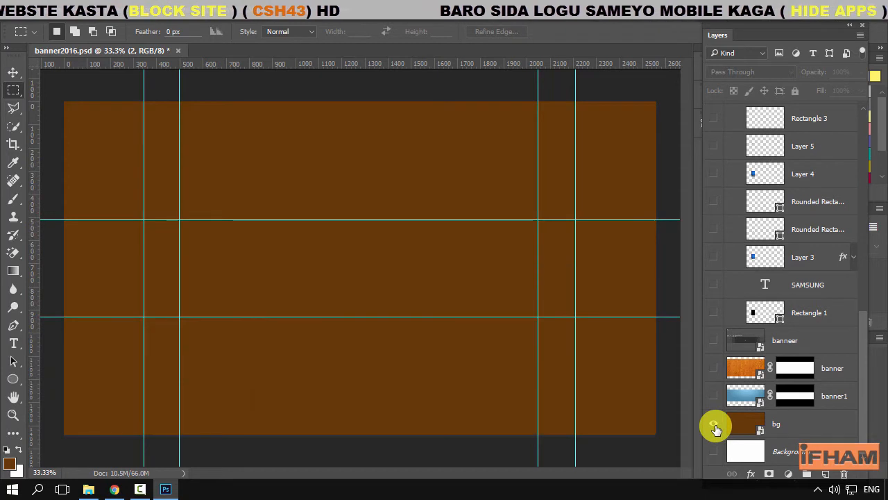
left_click(715, 396)
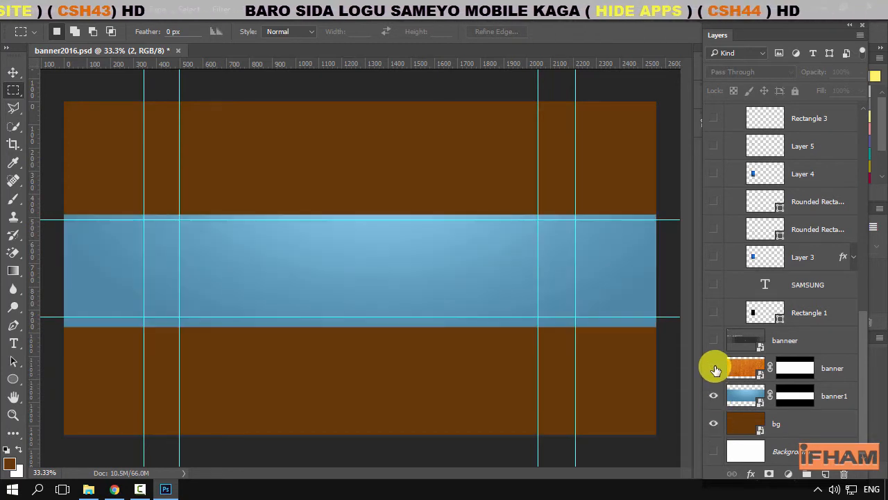
left_click(714, 368)
left_click(715, 311)
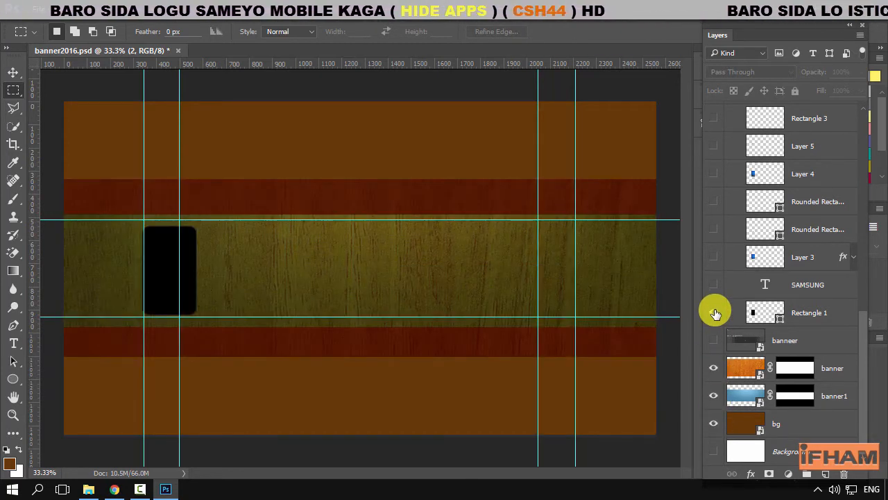
Show the remaining rear-phone layers in the lower Group 2, from SAMSUNG up to the topmost rounded rectangle
left_click_drag(713, 286, 717, 115)
scroll(867, 367, "up", 5)
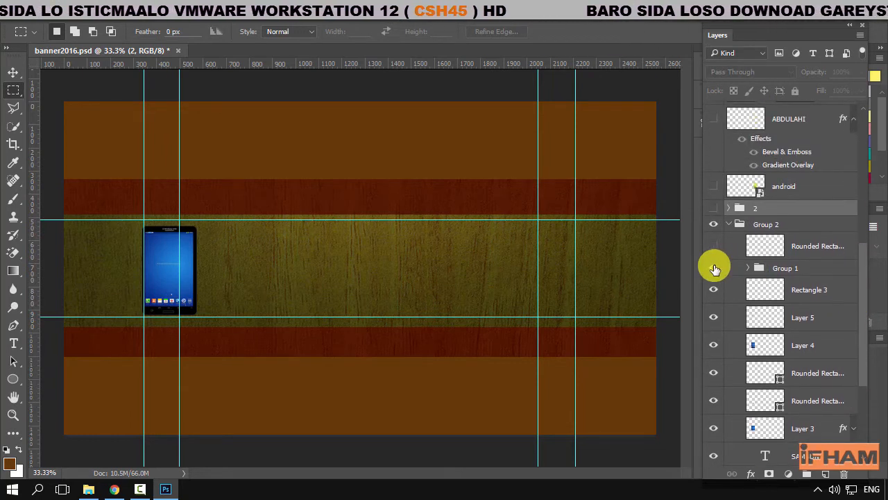
left_click(715, 246)
Show group 2 with the front phone, the android layer, the subtitle layer and the dark rounded bar
left_click(716, 209)
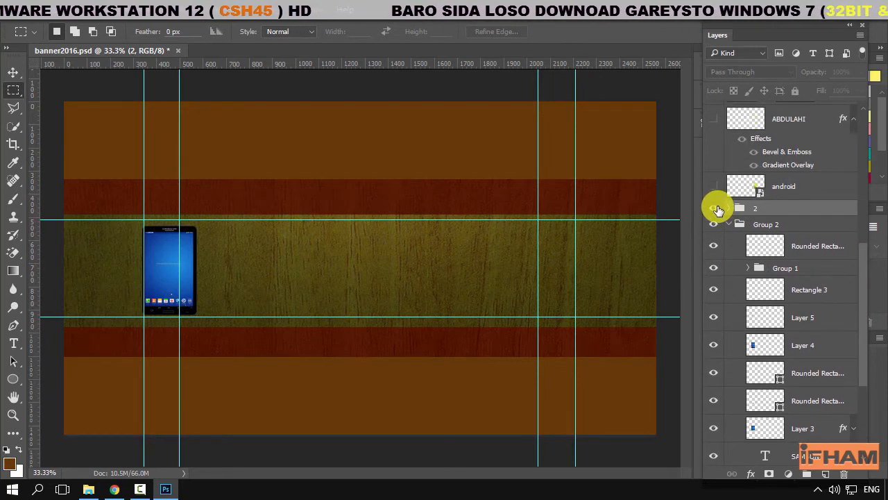
left_click(713, 186)
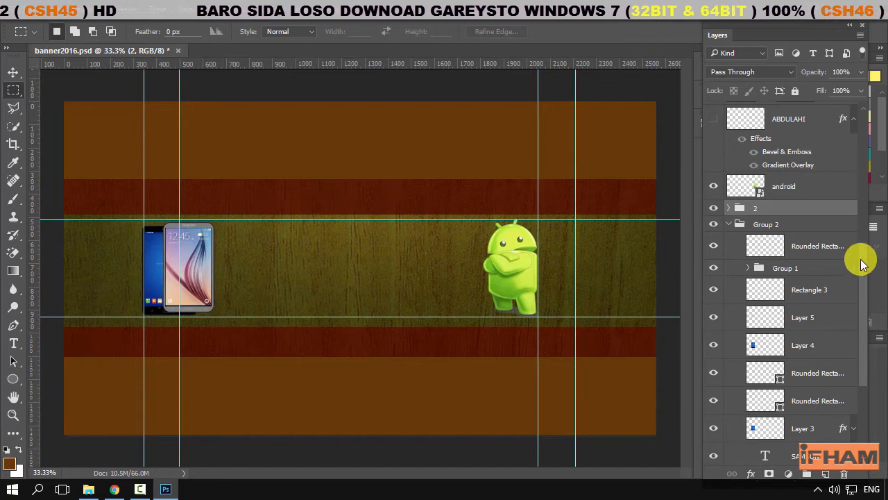
scroll(861, 264, "up", 3)
left_click(714, 184)
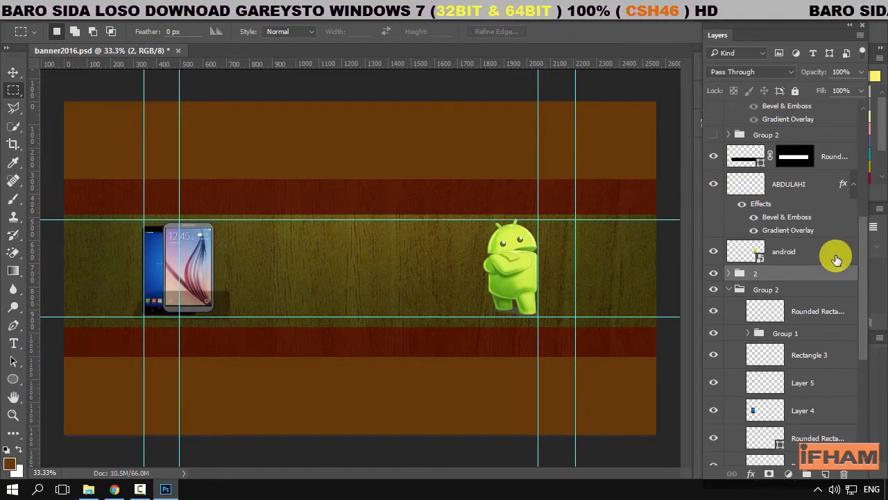
Show the upper Group 2 with the social handles, the face icon and Group 3
scroll(867, 248, "up", 3)
left_click(714, 216)
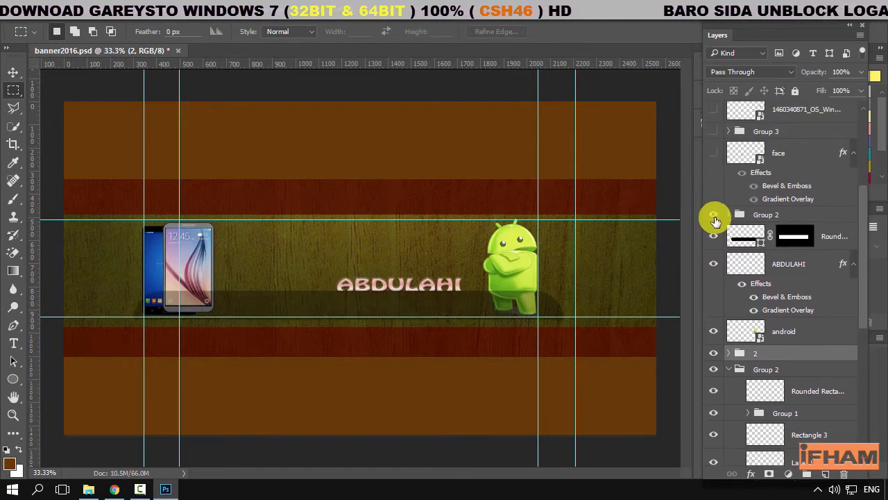
left_click(714, 154)
left_click(714, 132)
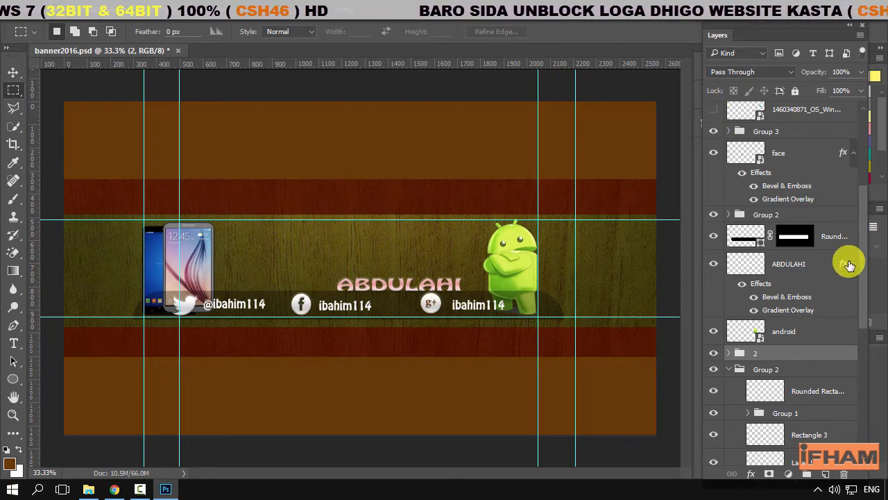
Show both Windows logos and the title text layers in Group 1, and collapse Group 1
scroll(867, 247, "up", 5)
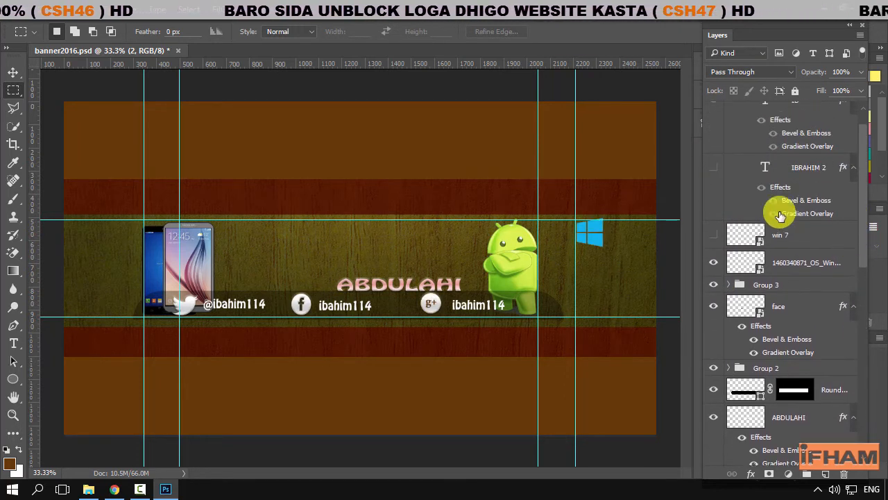
left_click(714, 235)
left_click(714, 167)
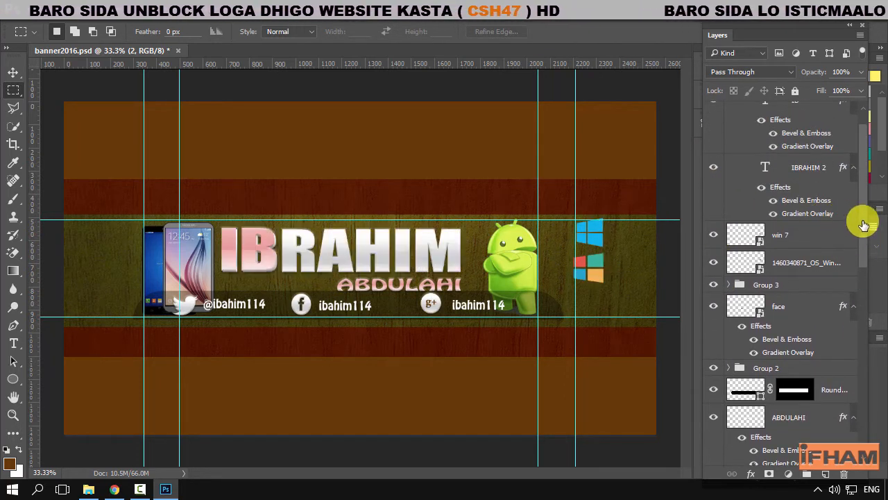
scroll(864, 225, "up", 1)
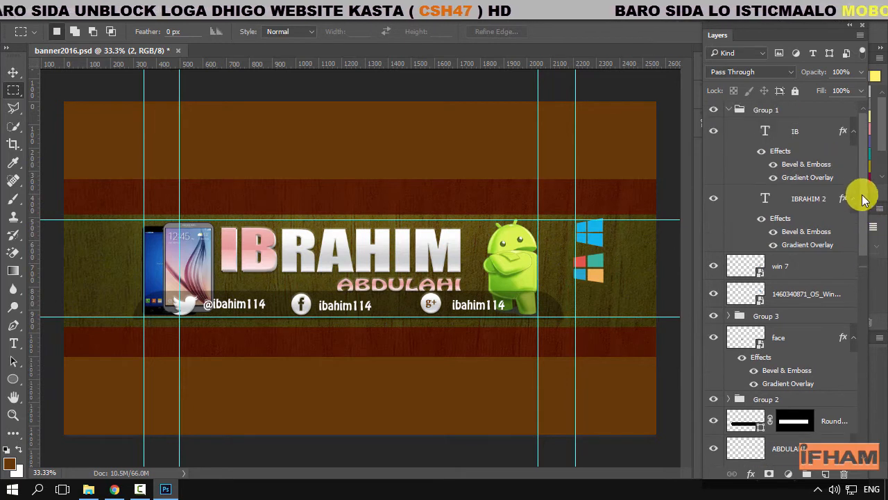
left_click(729, 110)
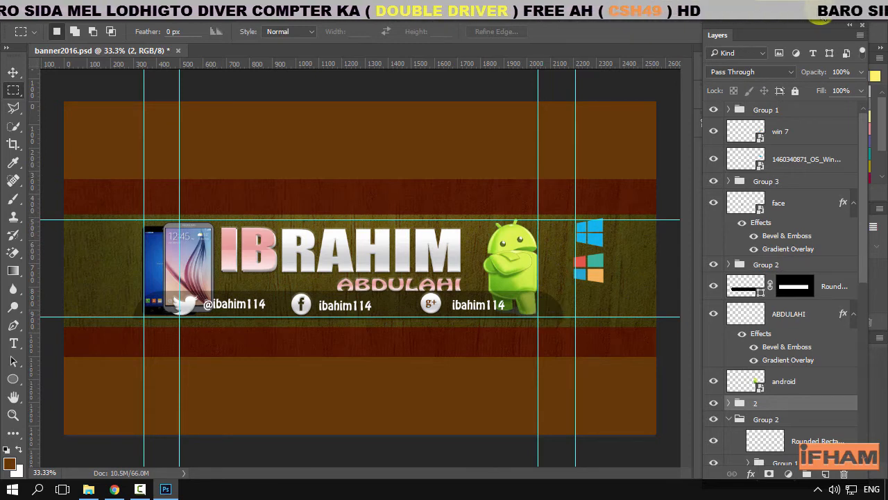
Check the banner2016 files on the desktop and return to the banner document in Photoshop
left_click(820, 11)
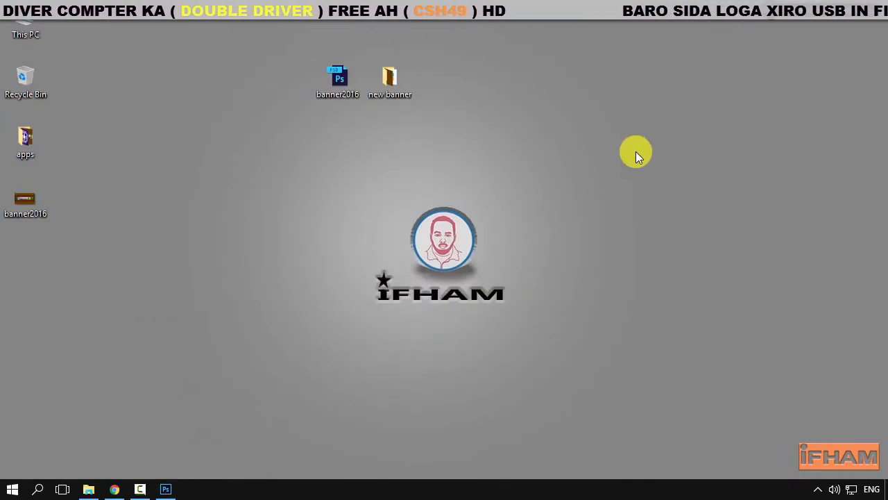
left_click(167, 488)
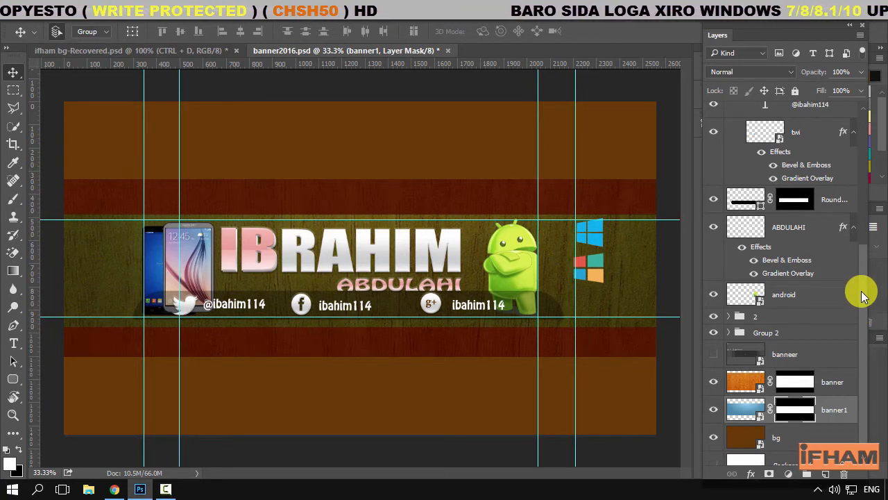
Toggle the visibility of Group 1 off and on to identify which part of the banner it holds
scroll(865, 243, "up", 5)
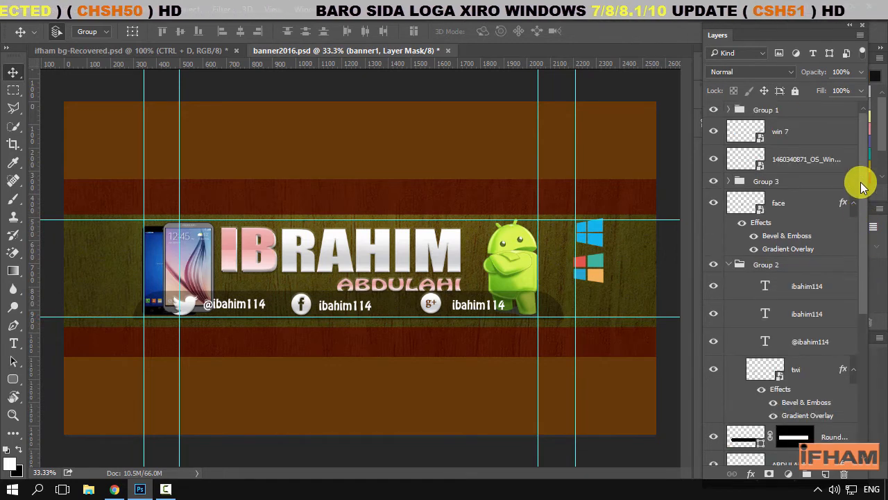
left_click(715, 113)
left_click(715, 114)
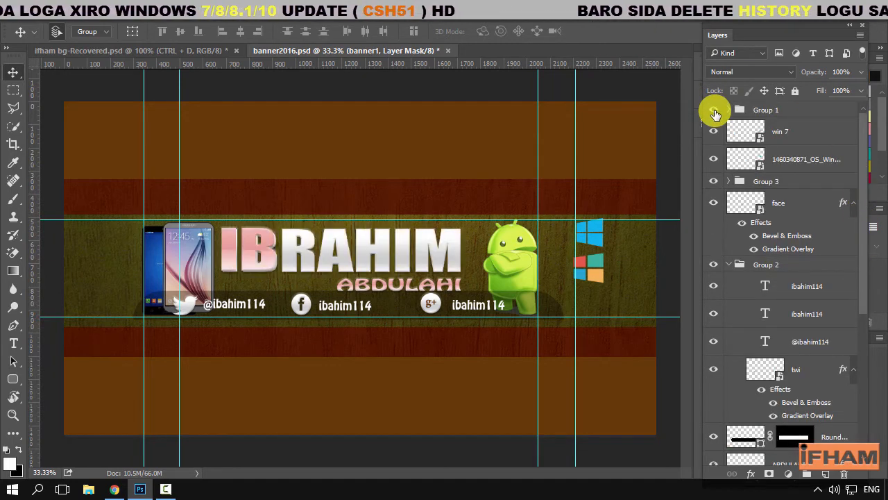
Move the subtitle layer from below the rounded bar up into Group 1 with the title text
scroll(858, 182, "down", 3)
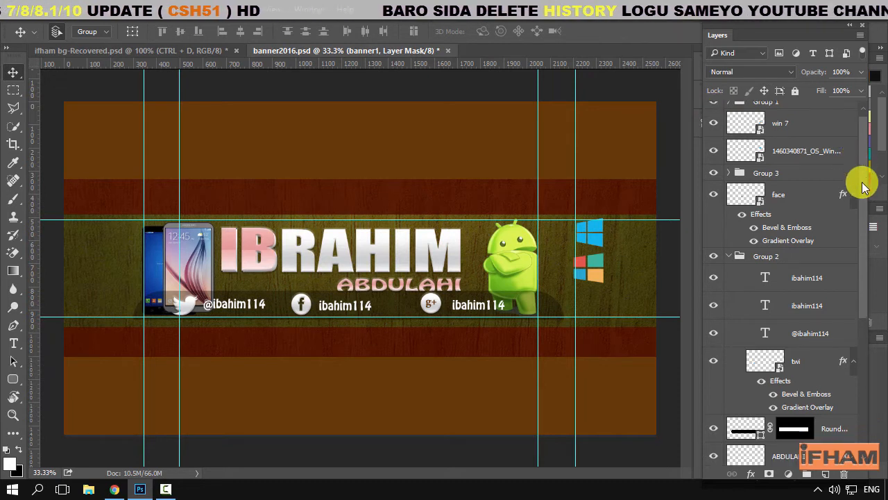
left_click(791, 400)
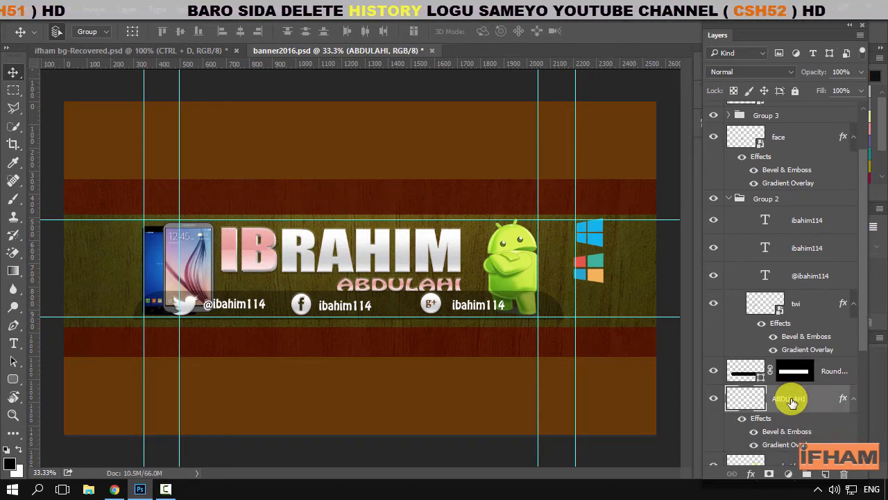
left_click_drag(792, 401, 796, 106)
scroll(858, 182, "up", 3)
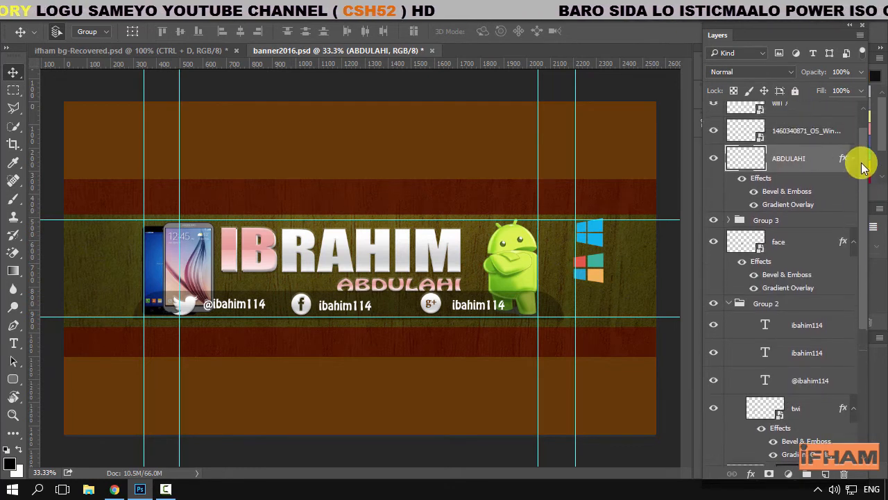
left_click_drag(798, 184, 792, 111)
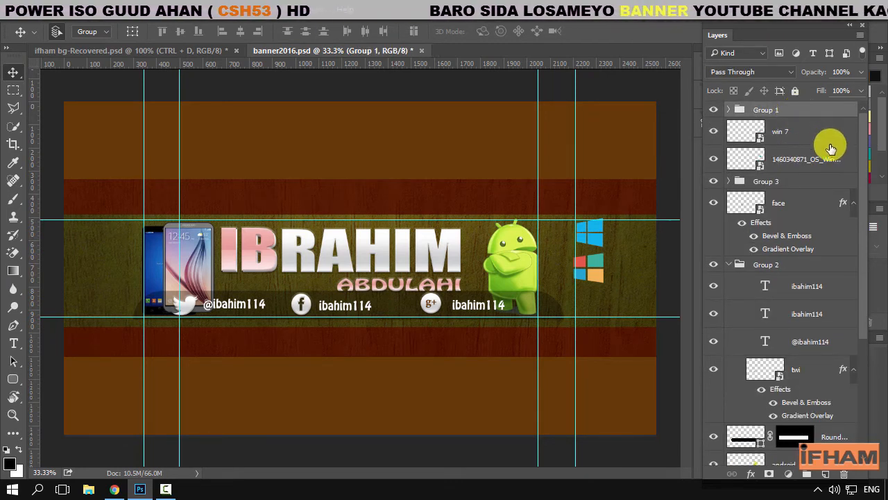
Toggle Group 1 off and on repeatedly to check that the title and subtitle switch together
left_click(713, 110)
left_click(713, 111)
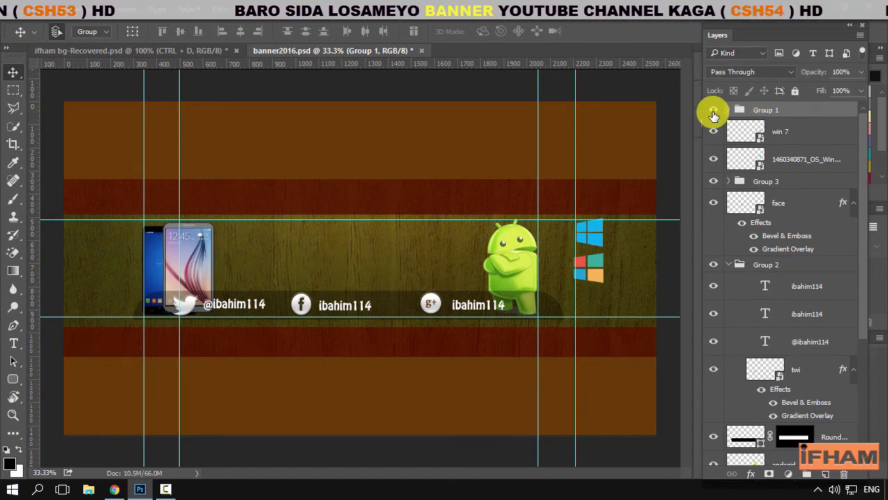
left_click(713, 112)
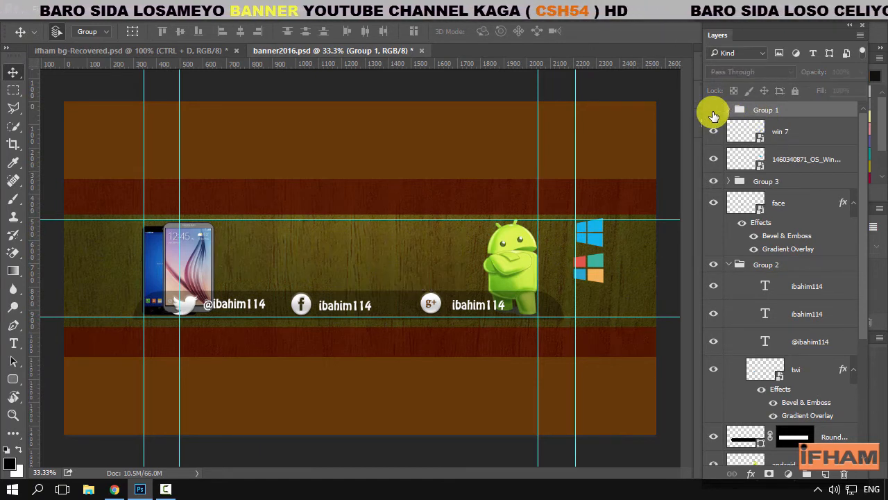
left_click(714, 113)
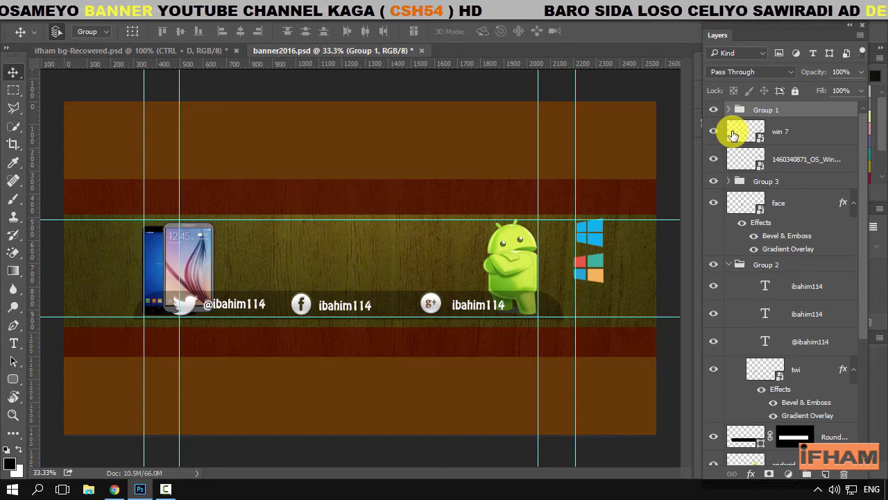
Select the win 7 layer and the other Windows logo layer and combine them into a new group
left_click(799, 135)
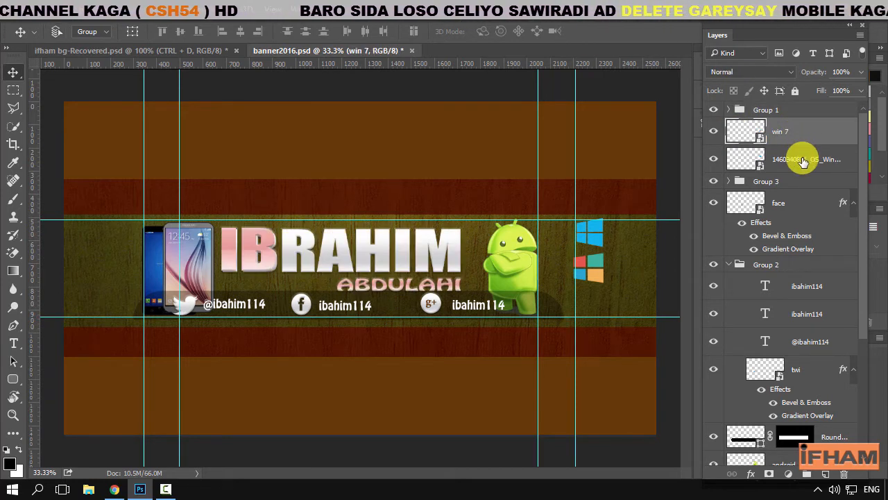
left_click(801, 160, "shift")
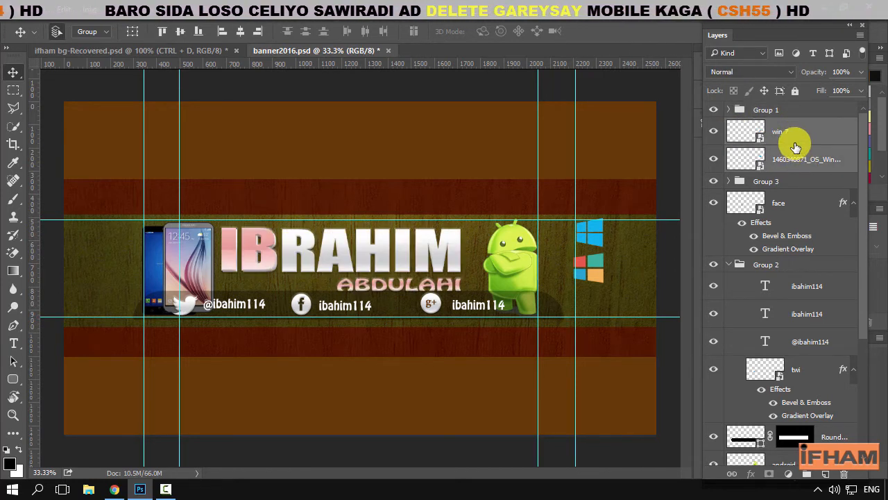
left_click(807, 476)
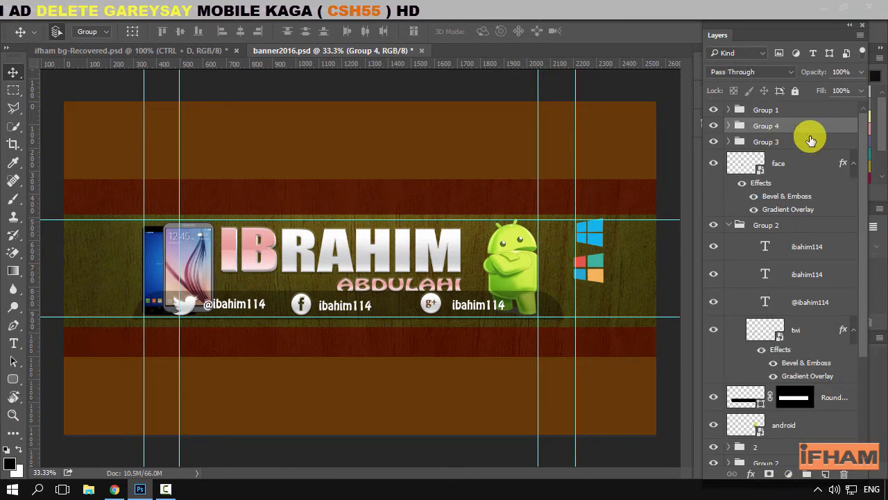
Rename Group 1 with the first four letters of the title, and rename the Windows logo group as WINDOWS
double_click(767, 110)
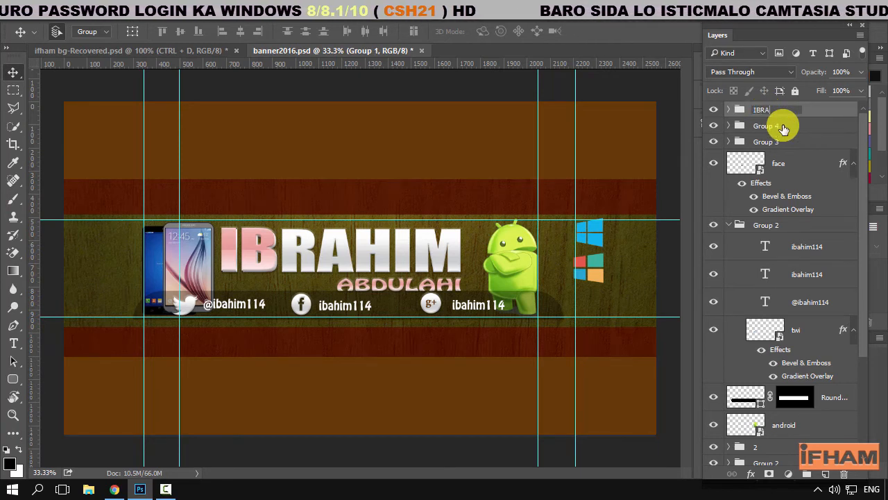
left_click(783, 129)
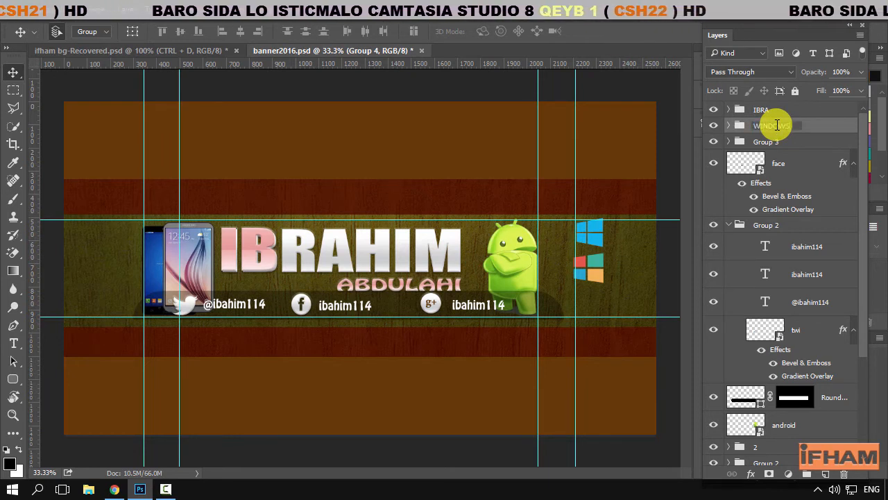
left_click(773, 143)
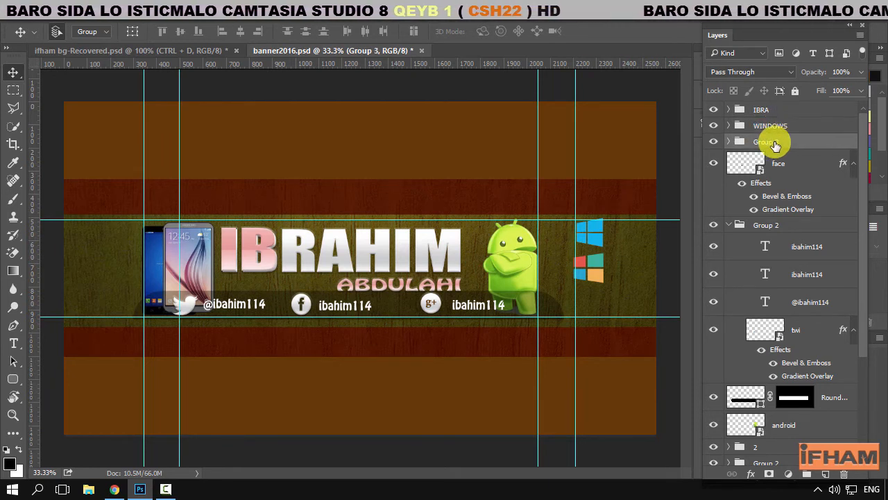
Move the Google+ handle text layer out of Group 2 into Group 3 and rename that group GAMIL
left_click(717, 143)
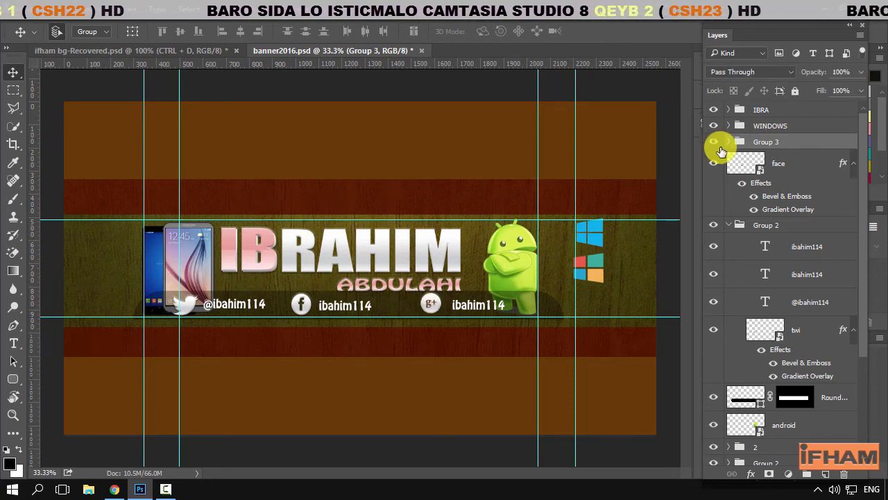
left_click(719, 146)
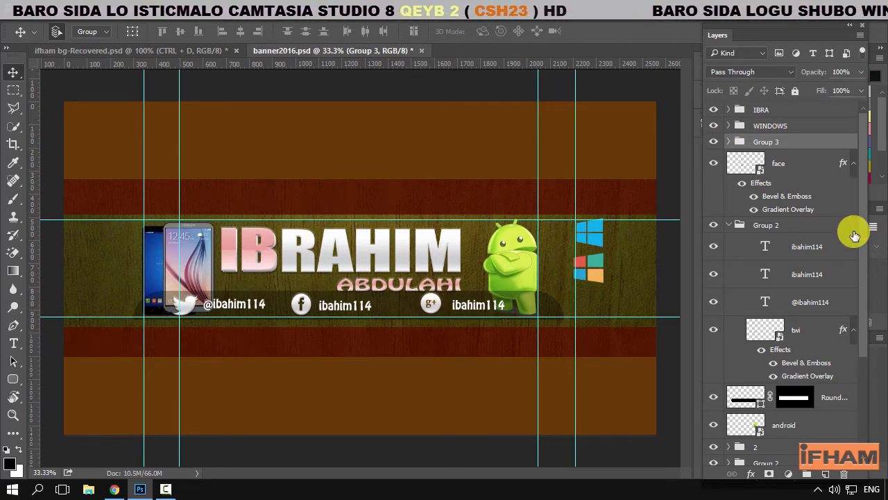
left_click(715, 249)
left_click_drag(794, 243, 789, 139)
left_click(714, 143)
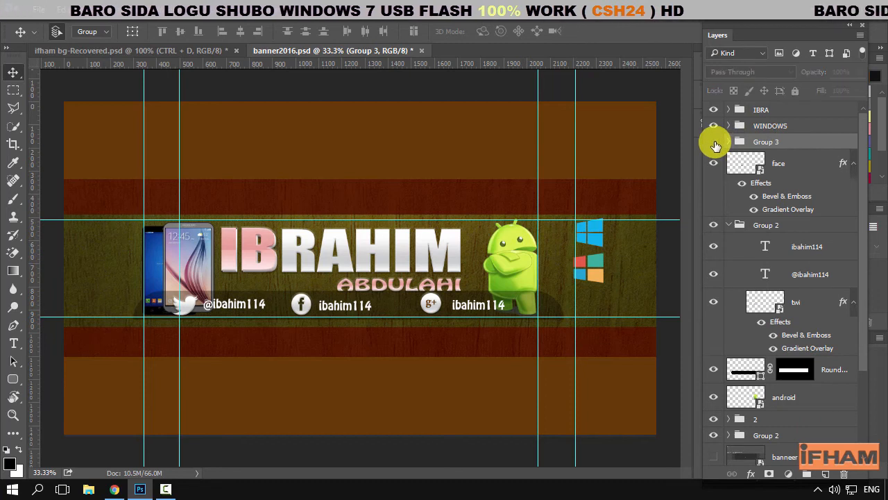
left_click(716, 145)
double_click(762, 142)
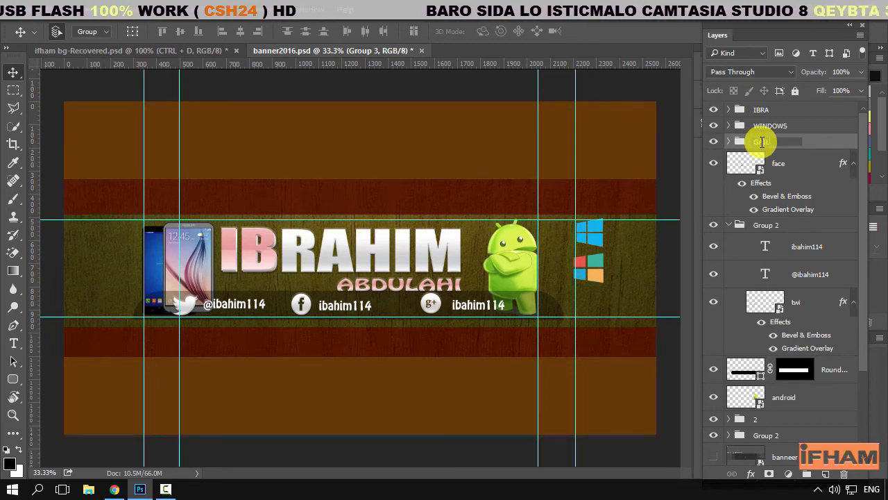
key("Return")
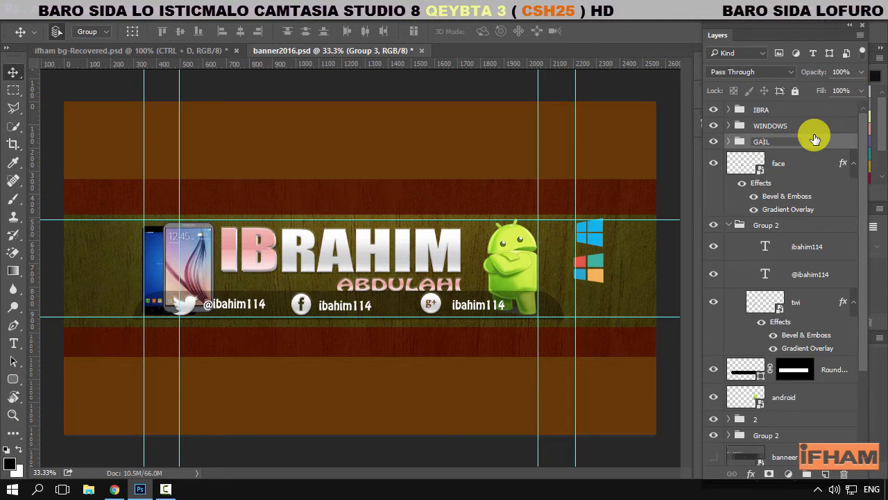
Take the Facebook handle text out of Group 2 and combine it with the face layer in a new group named FACEBOOK
double_click(786, 166)
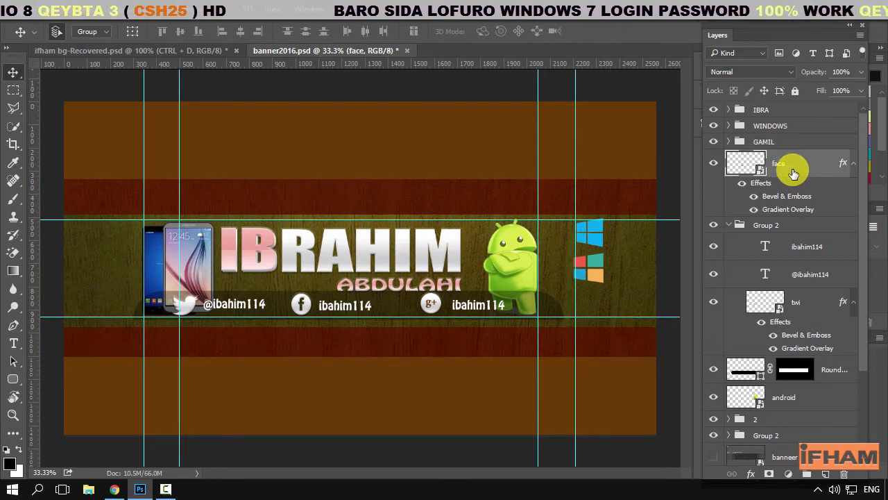
left_click_drag(783, 240, 789, 152)
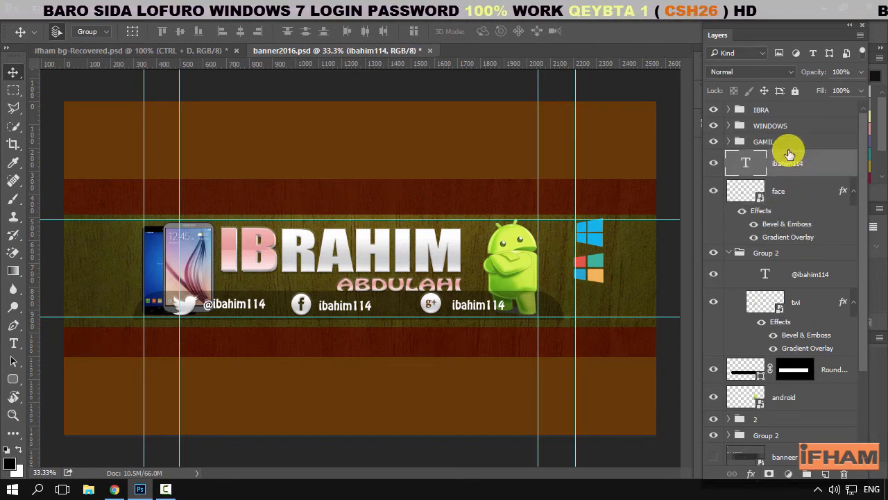
left_click(794, 196)
left_click(787, 168, "shift")
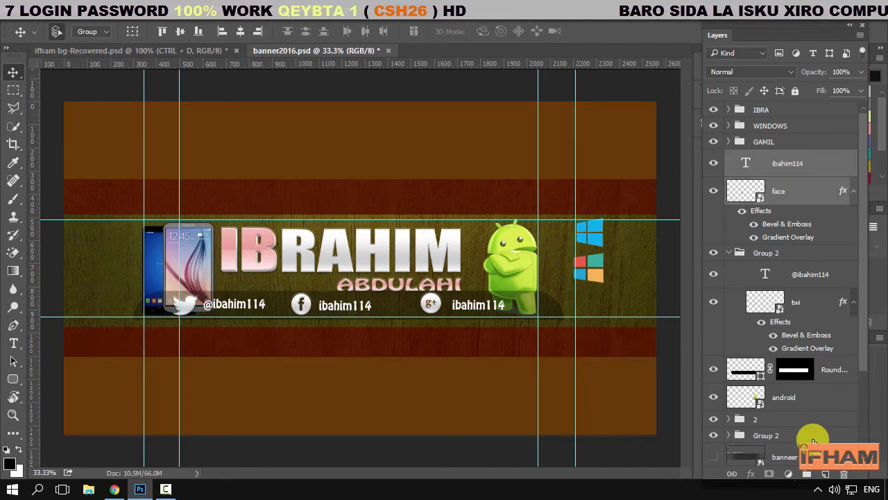
left_click(807, 475)
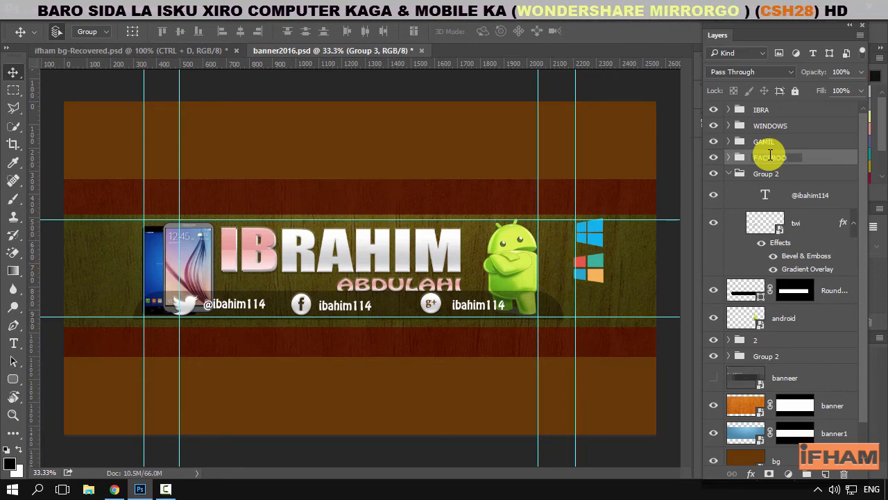
key("Return")
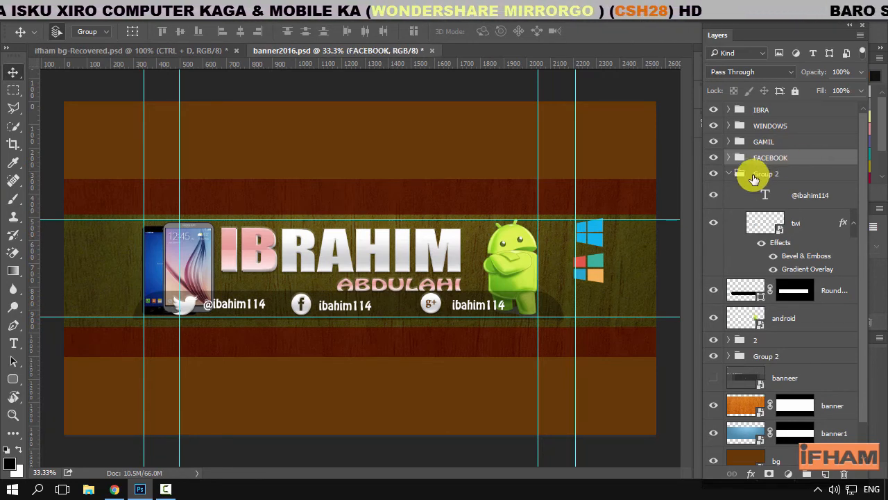
Rename the group holding the twi icon and its handle text as TWITTER, check its visibility, and collapse it
left_click(715, 175)
left_click(715, 174)
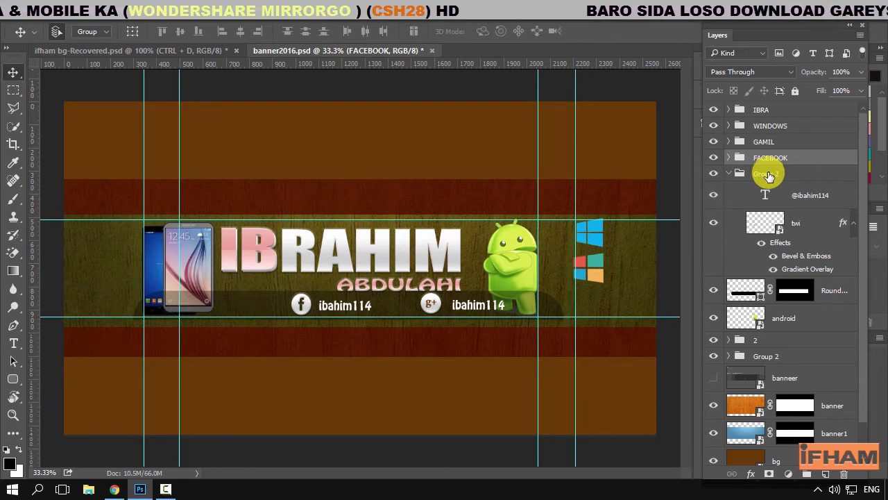
double_click(767, 174)
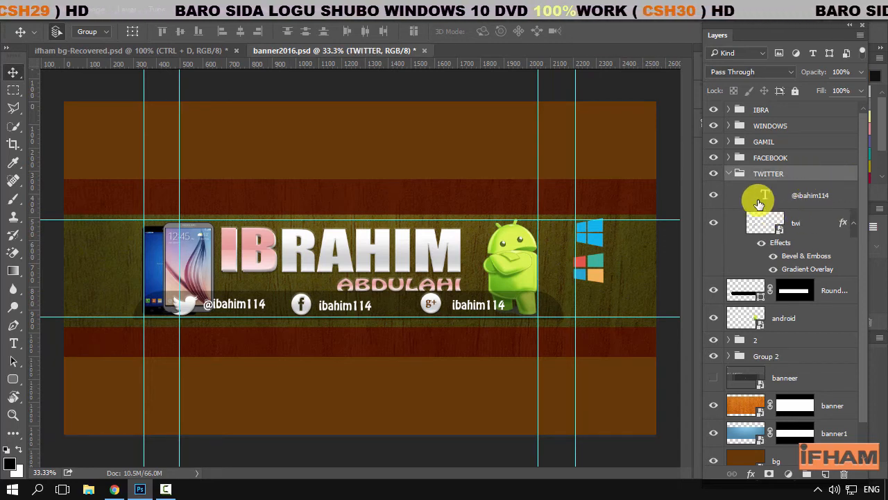
left_click(714, 174)
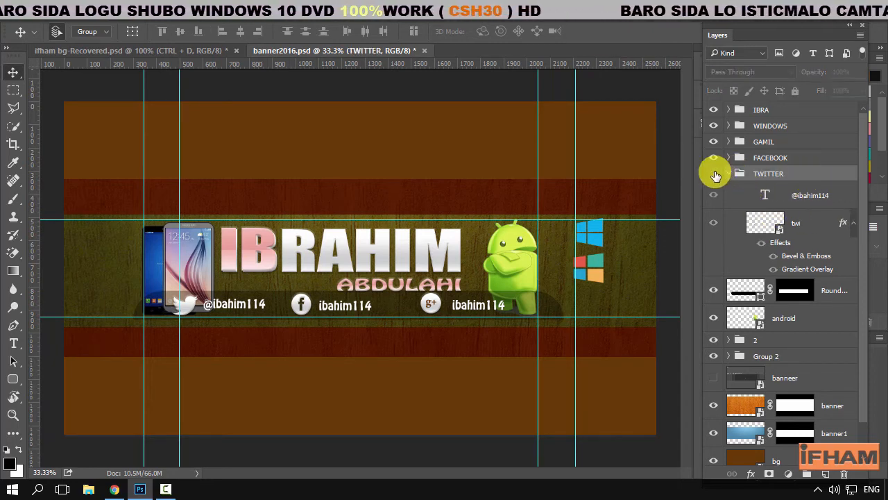
left_click(714, 174)
left_click(728, 174)
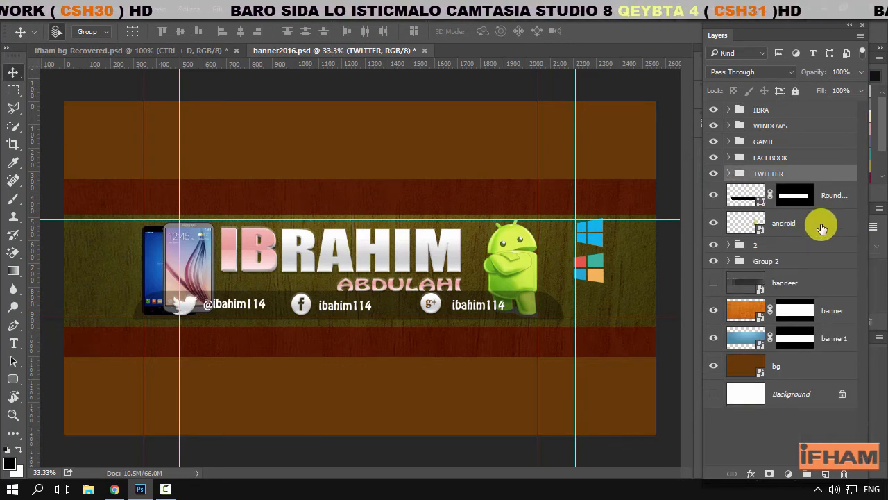
Toggle the visibility of group 2 and the remaining Group 2 to check which phone image each contains
left_click(714, 247)
left_click(716, 249)
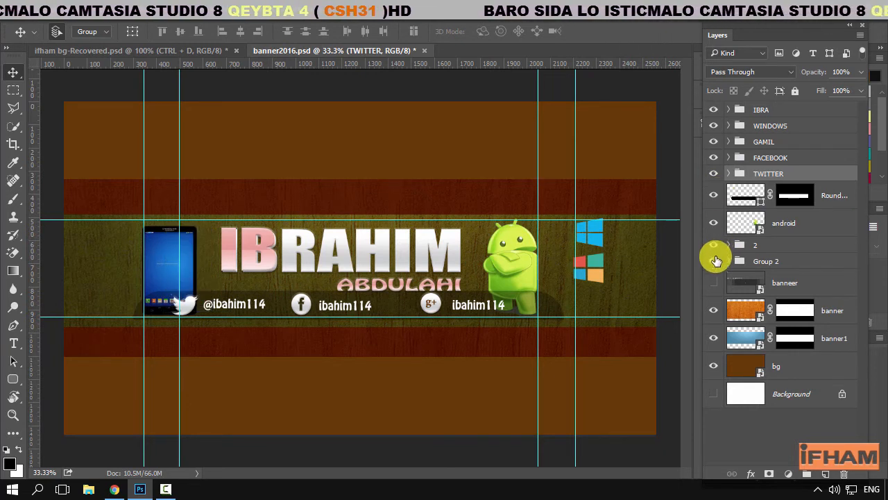
left_click(716, 262)
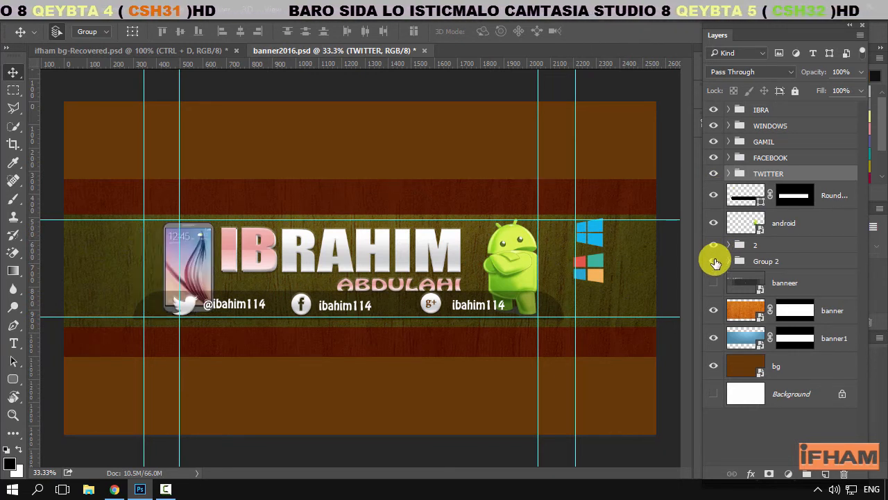
left_click(716, 262)
Disable the layer masks on the rounded rectangle, banner and banner1 layers
left_click(797, 199, "shift")
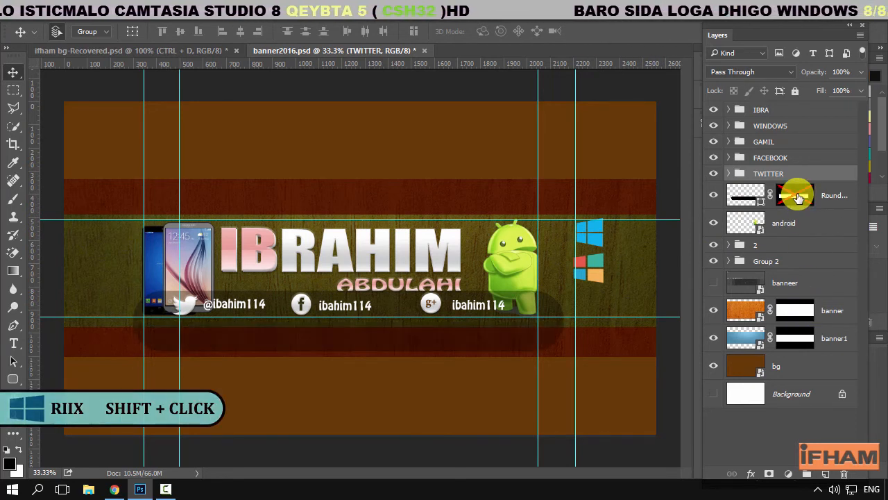
left_click(795, 338, "shift")
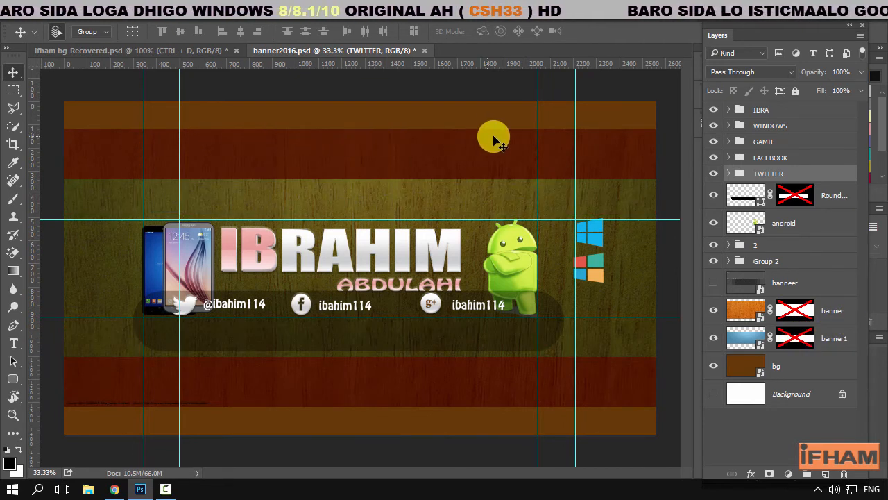
Set the banner wood texture layer's blend mode to Normal and hide the layer
left_click(745, 314)
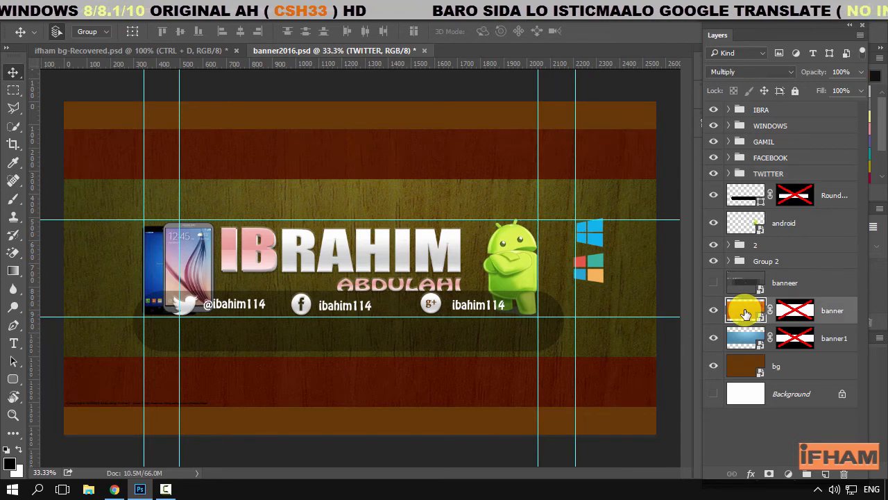
left_click(750, 73)
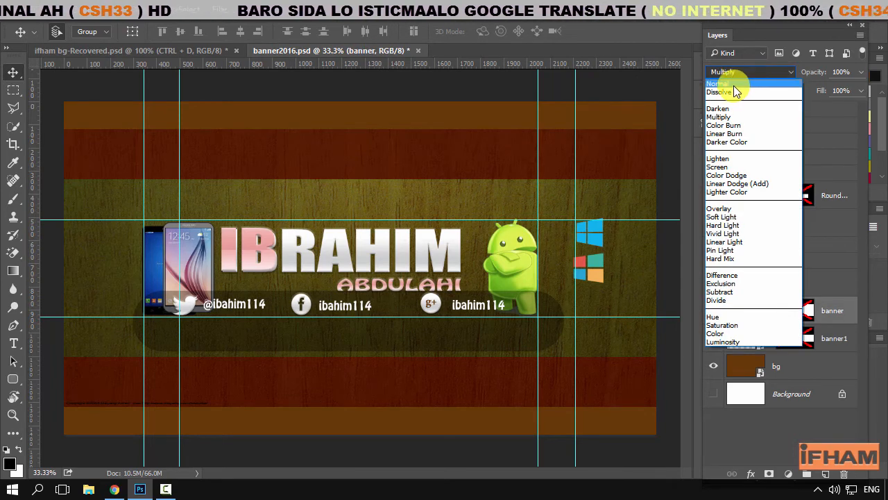
left_click(734, 84)
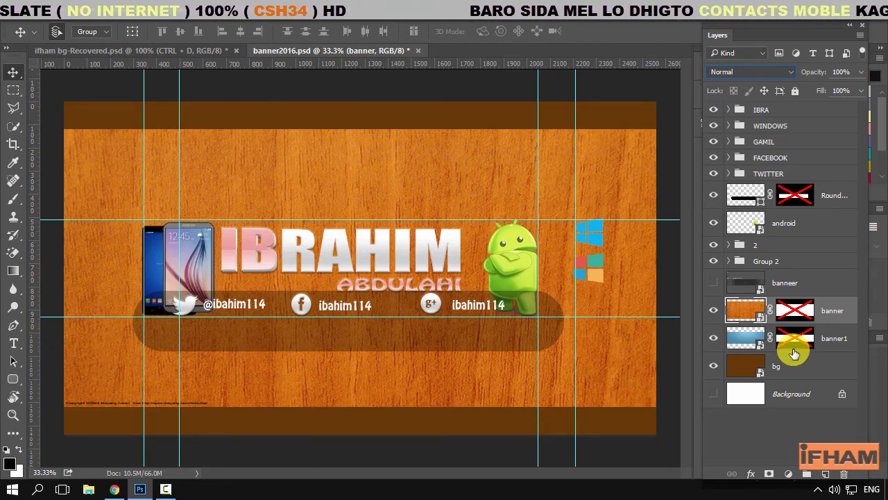
left_click(713, 310)
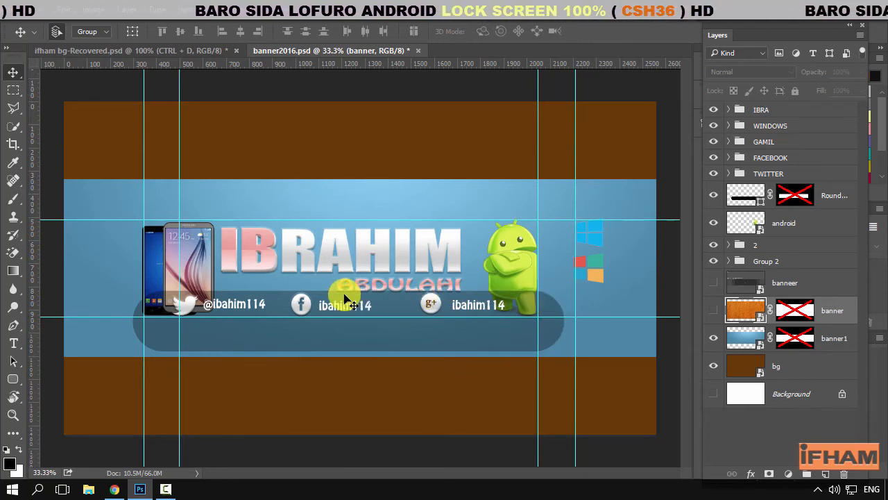
Re-enable the layer masks on the banner, banner1 and rounded rectangle layers
left_click(800, 311, "shift")
left_click(798, 338, "shift")
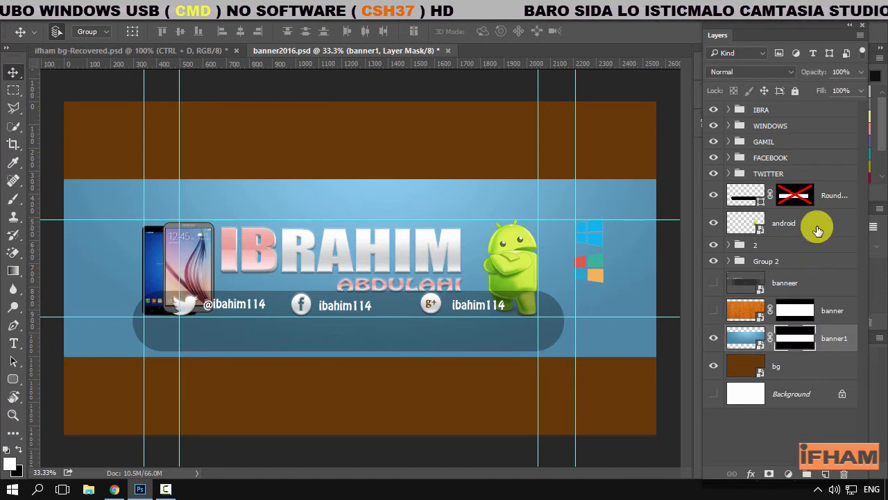
left_click(811, 193)
left_click(808, 194, "shift")
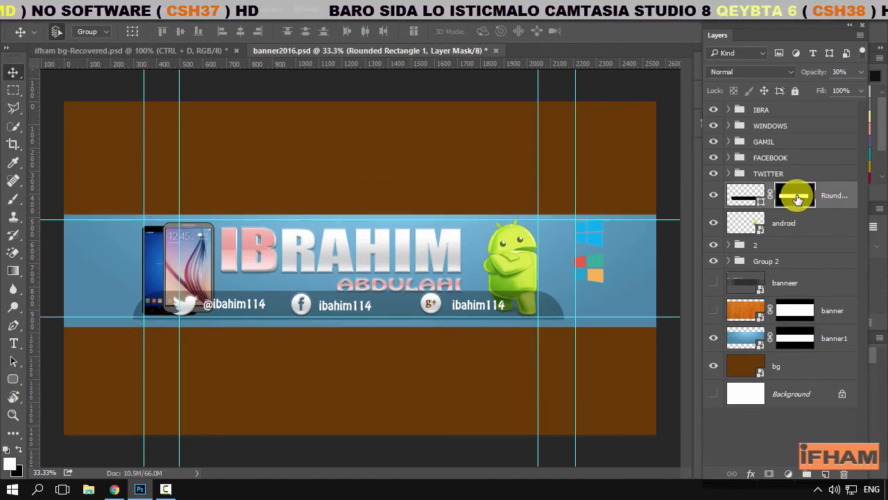
Examine the available layer mask commands for the rounded rectangle and banner layers
right_click(798, 195)
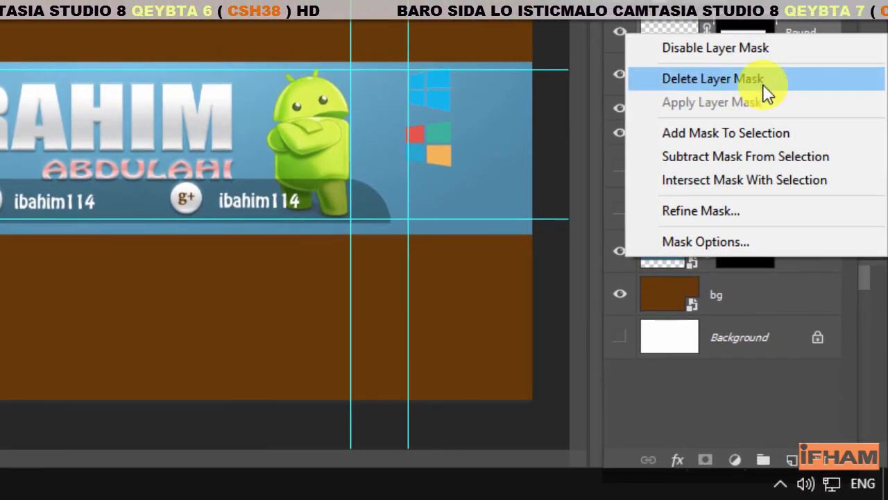
left_click(622, 377)
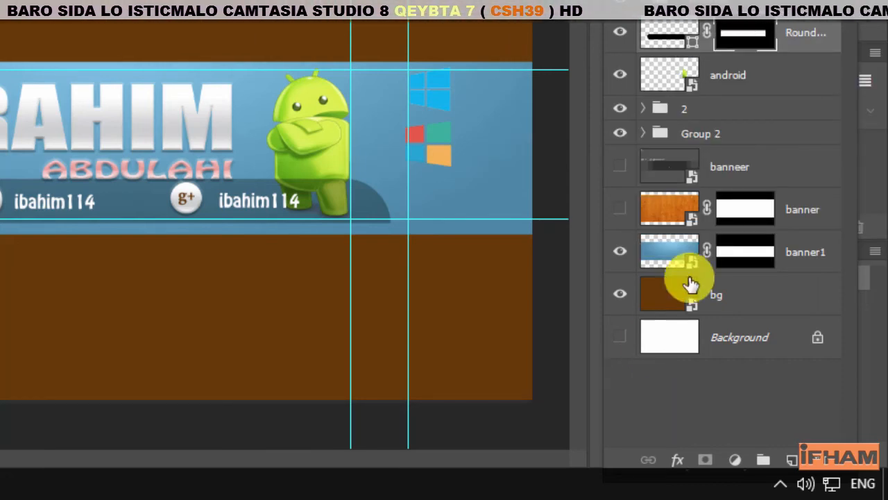
right_click(738, 208)
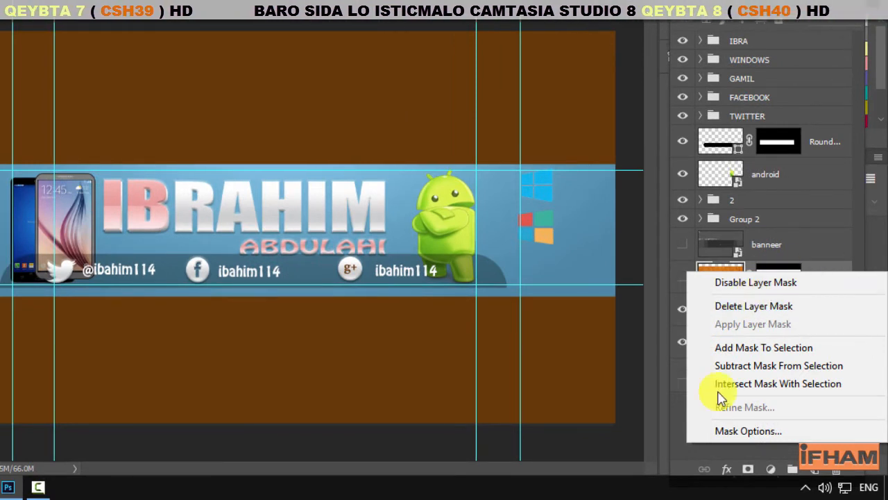
left_click(769, 284)
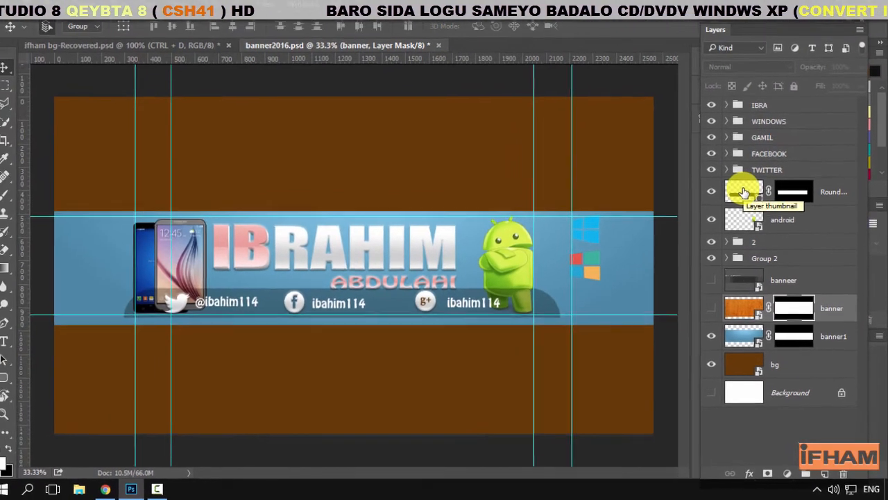
Change the fill colour of the rounded rectangle behind the social media handles to magenta pink
left_click(723, 143)
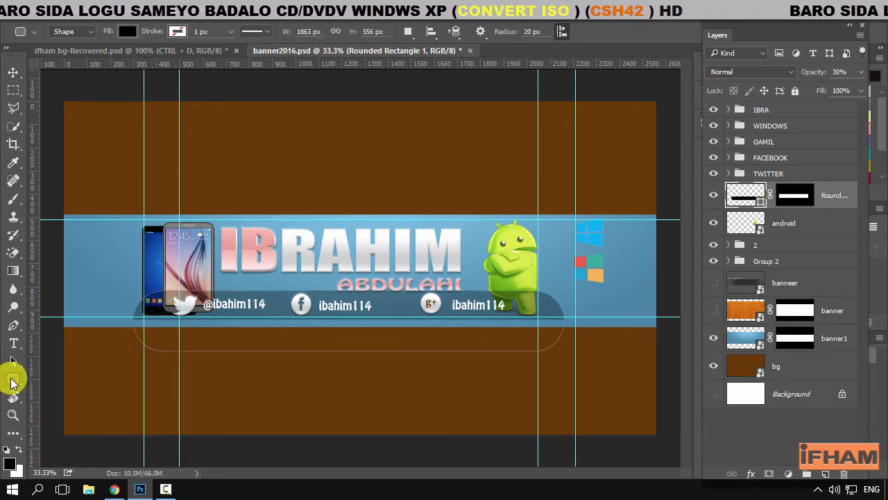
left_click(127, 31)
left_click(176, 133)
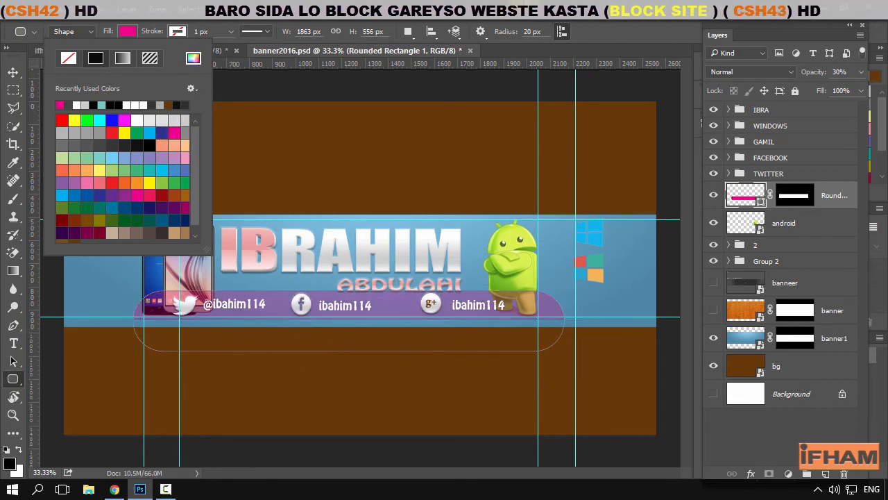
left_click(521, 26)
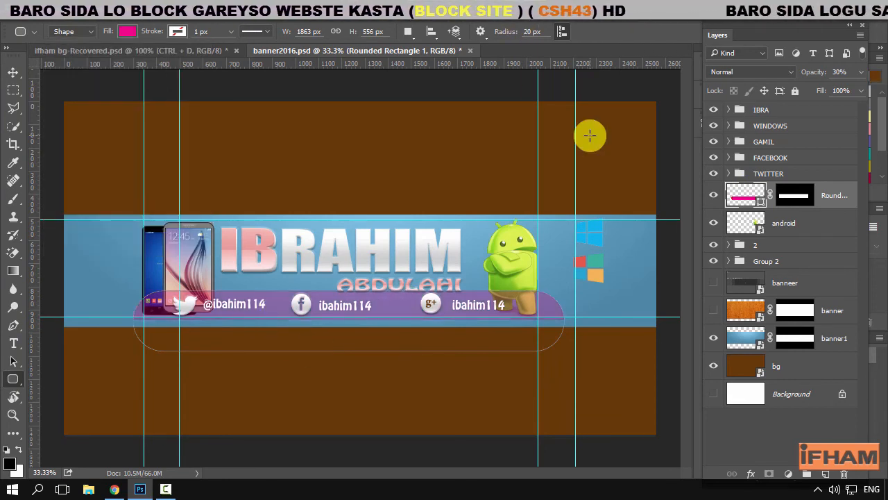
Turn off the Gradient Overlay effect on the subtitle layer inside the title group and collapse its effects list
left_click(727, 113)
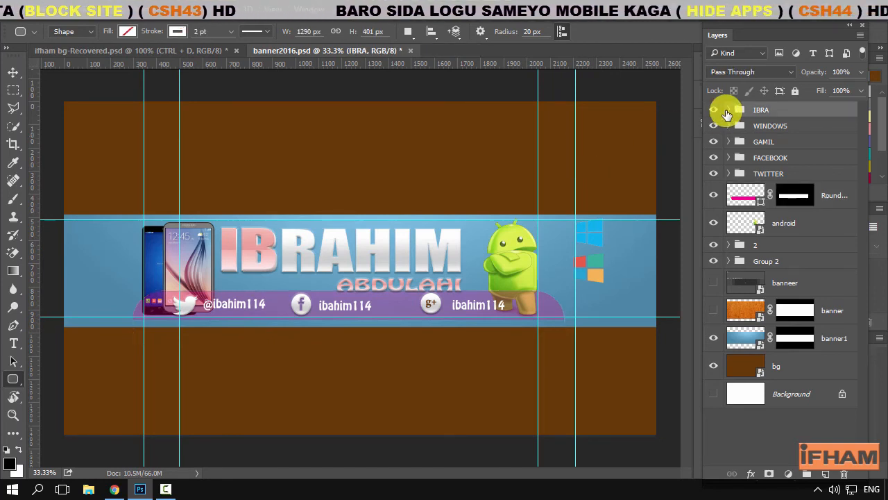
left_click(728, 110)
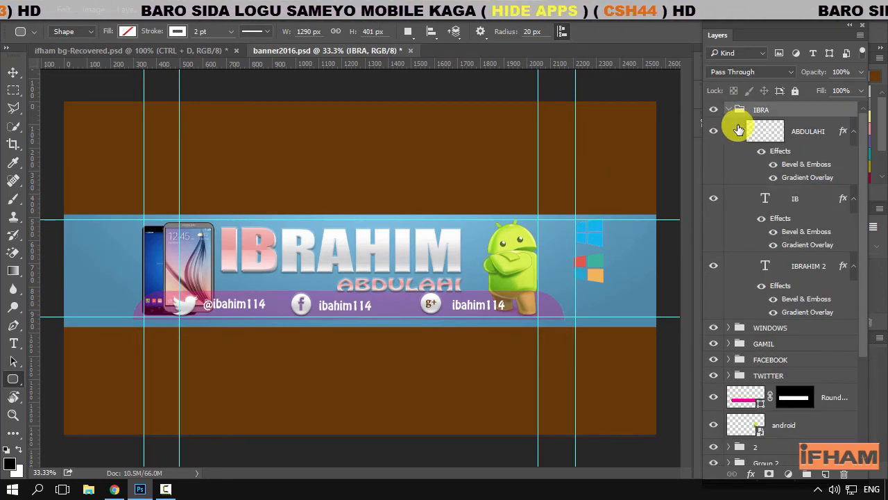
left_click(762, 152)
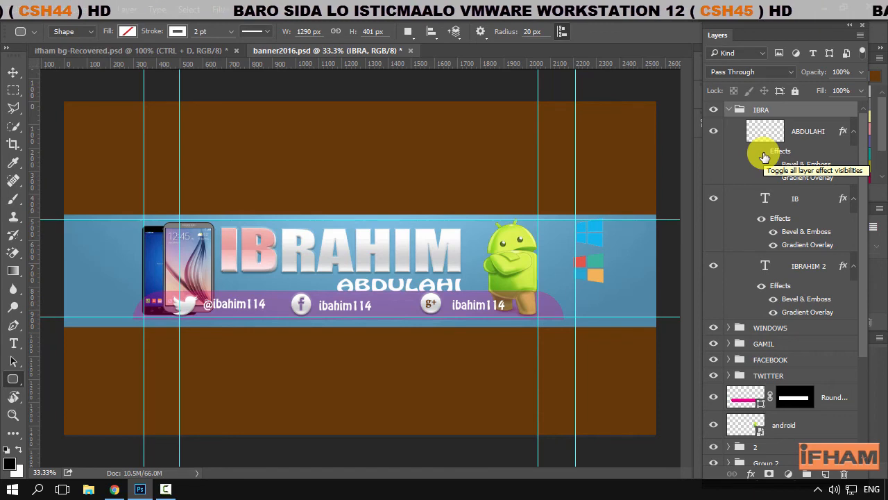
left_click(773, 164)
left_click(826, 136)
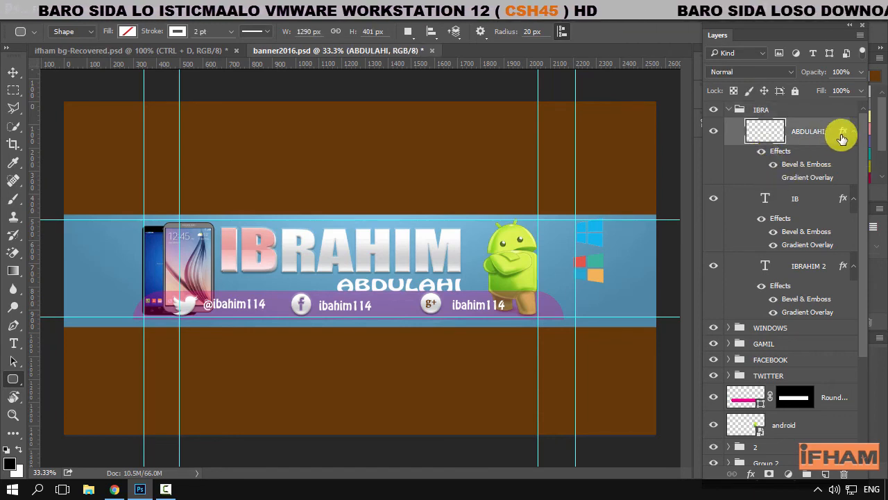
left_click(855, 132)
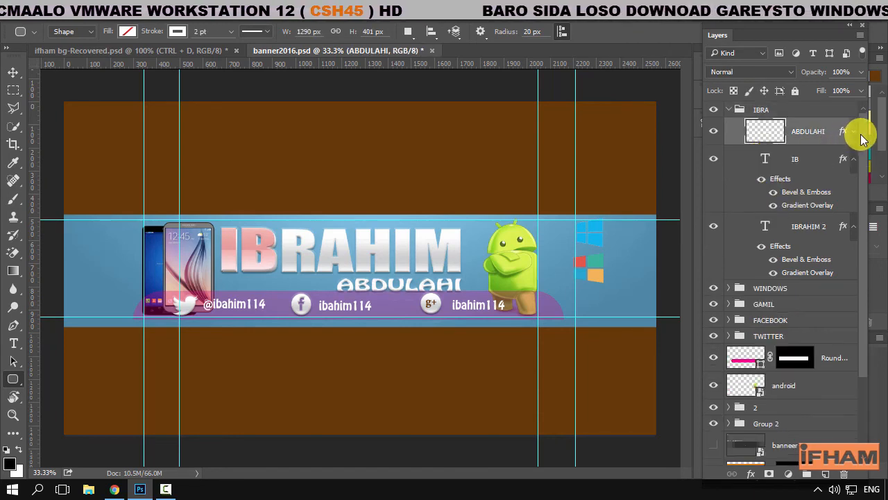
Switch to the desktop and place the banner2016 PSD file beside the new banner folder
left_click(826, 15)
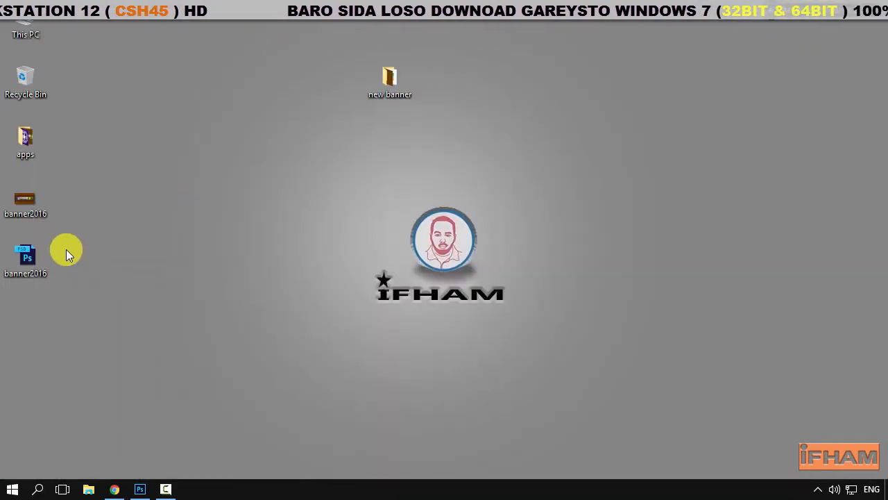
left_click_drag(28, 258, 257, 111)
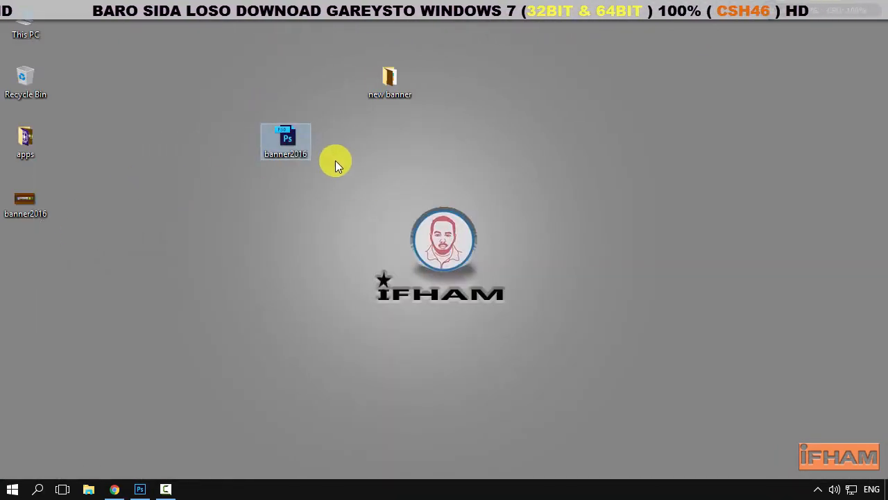
left_click_drag(305, 144, 313, 101)
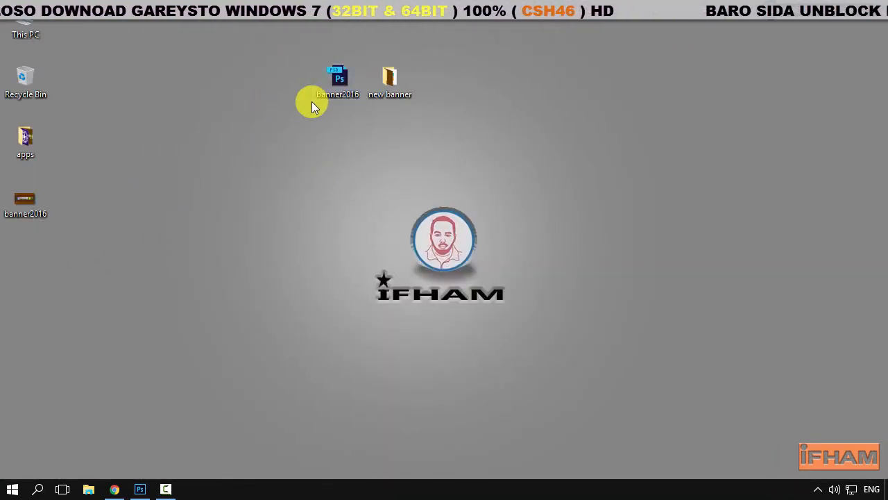